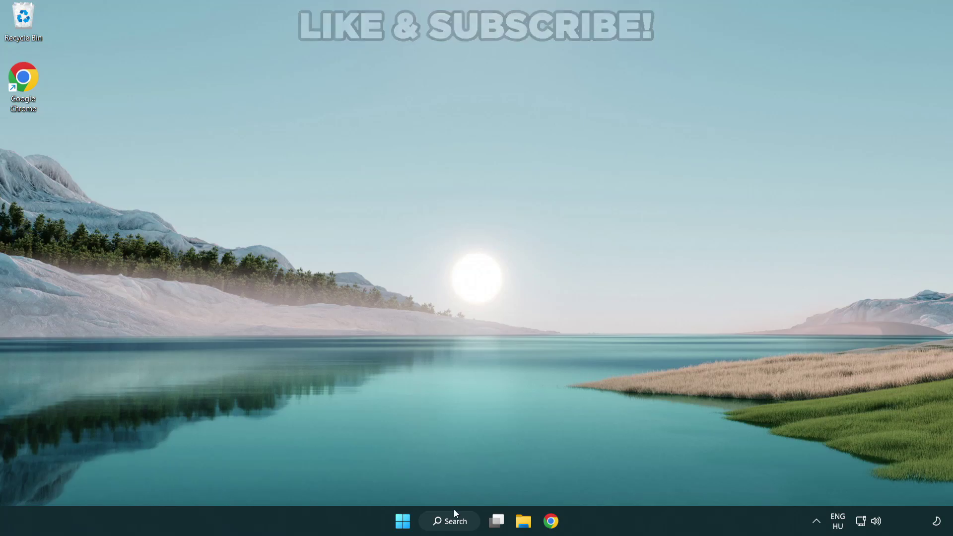
Search for 'device manager' and launch the Device Manager best match.
{"action": "left_click", "coordinate": [455, 525]}
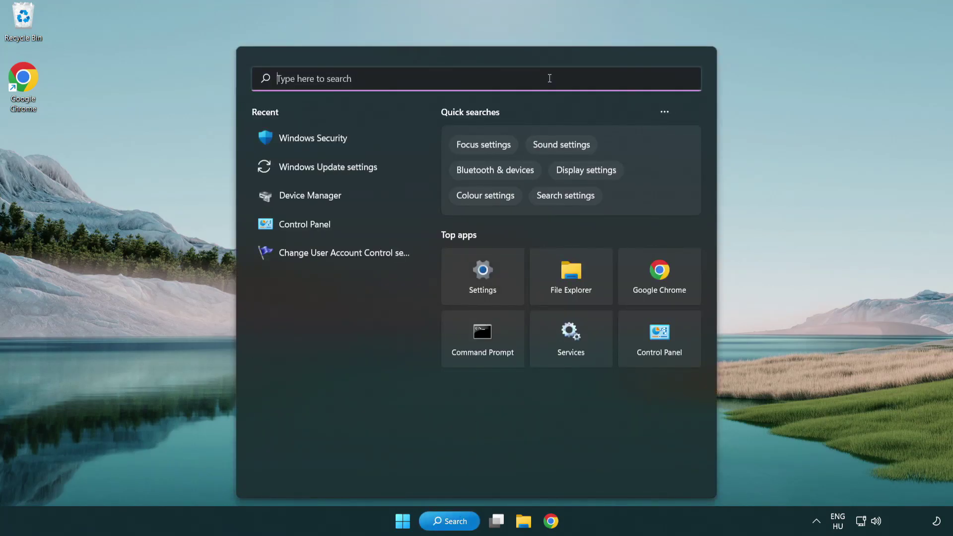
{"action": "type", "text": "device m"}
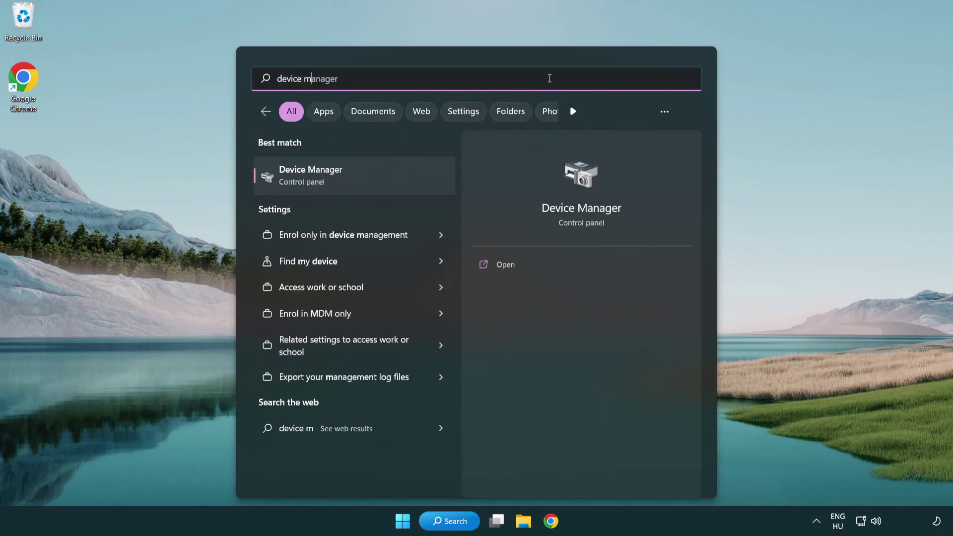
{"action": "type", "text": "anager"}
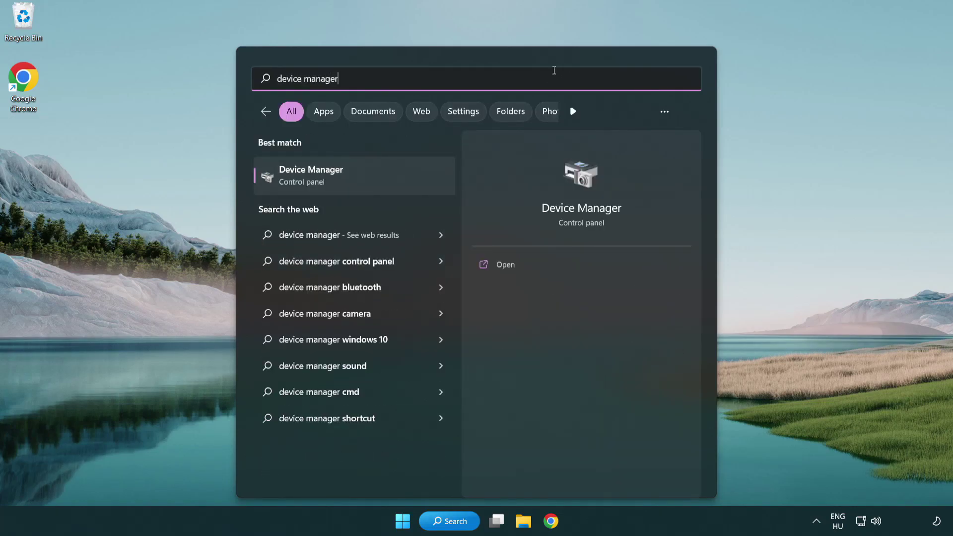
{"action": "left_click", "coordinate": [381, 180]}
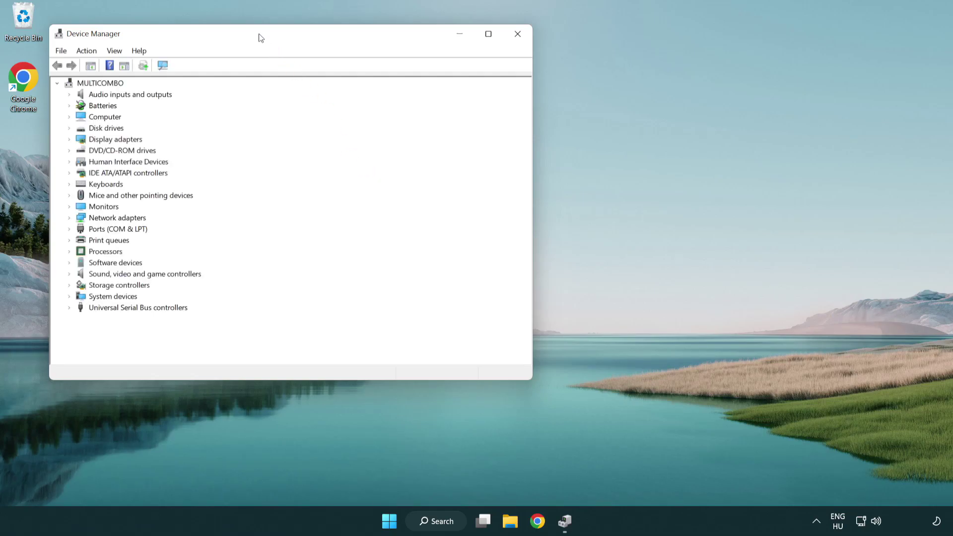
Run an automatic driver search for the VMware SVGA 3D display adapter and dismiss the result.
{"action": "left_click_drag", "start_coordinate": [261, 37], "coordinate": [420, 96]}
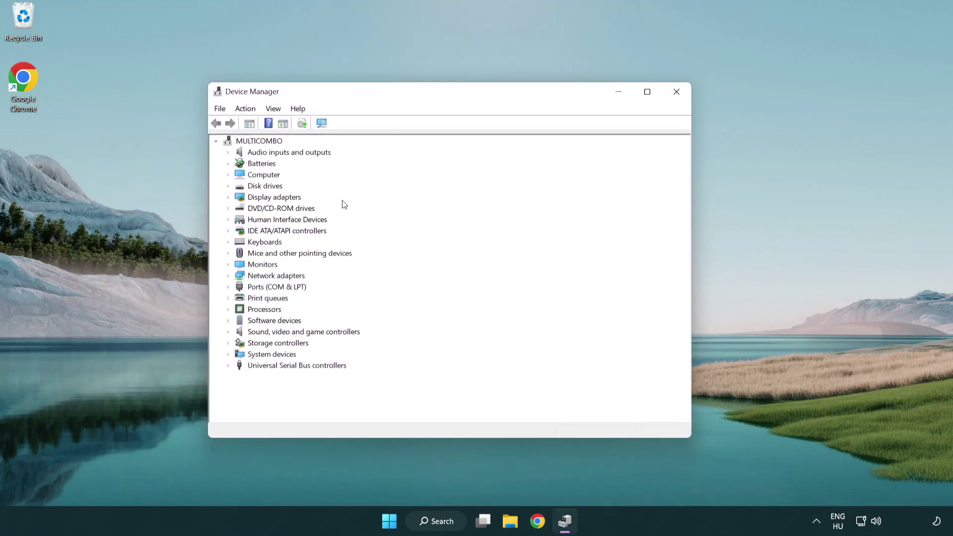
{"action": "left_click", "coordinate": [264, 199]}
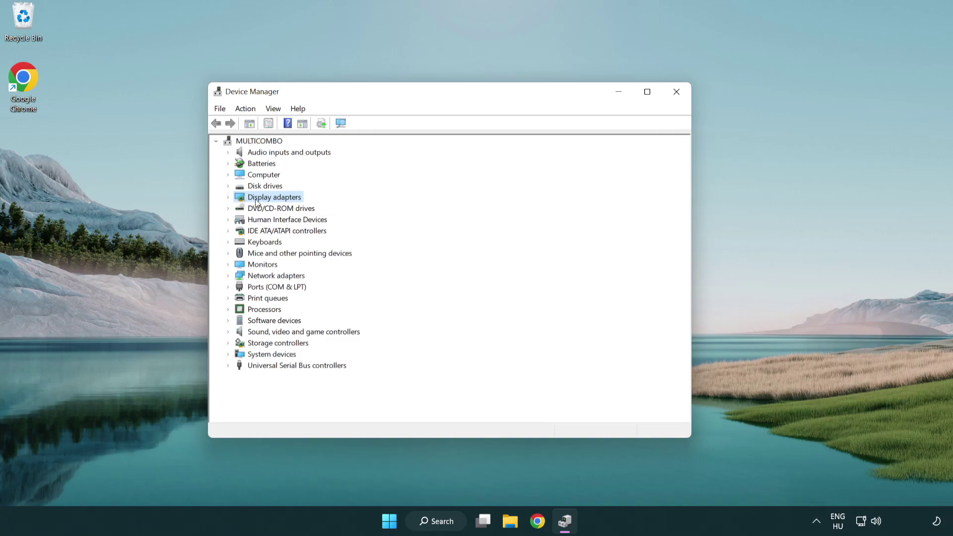
{"action": "left_click", "coordinate": [228, 198]}
{"action": "left_click", "coordinate": [266, 209]}
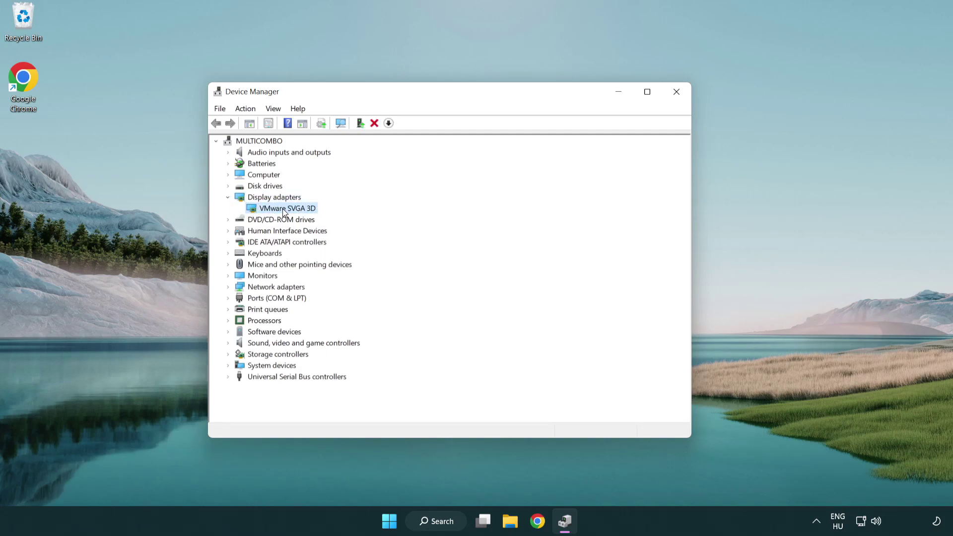
{"action": "right_click", "coordinate": [282, 209]}
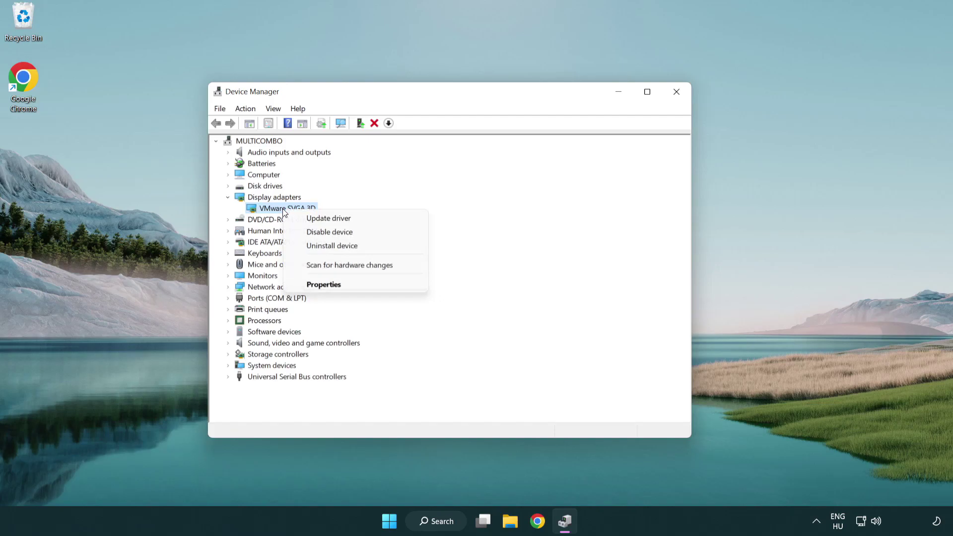
{"action": "left_click", "coordinate": [375, 220]}
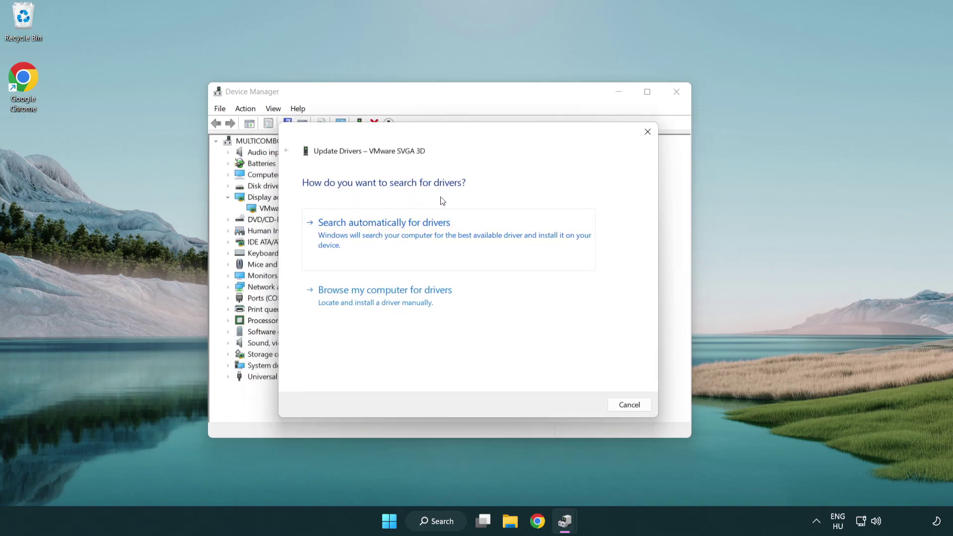
{"action": "left_click", "coordinate": [418, 231]}
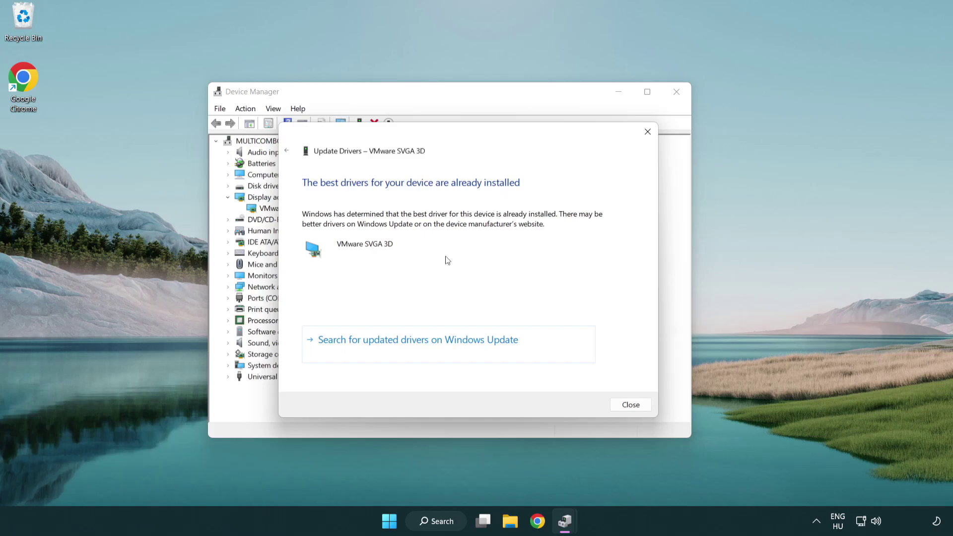
{"action": "left_click", "coordinate": [631, 406]}
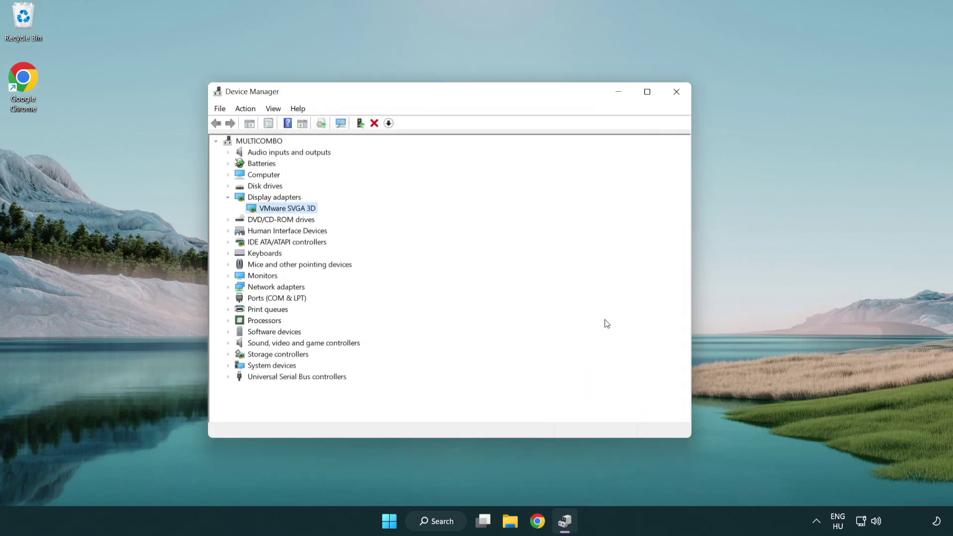
Close Device Manager, run a fresh Windows Update check, then close Settings.
{"action": "left_click", "coordinate": [677, 93]}
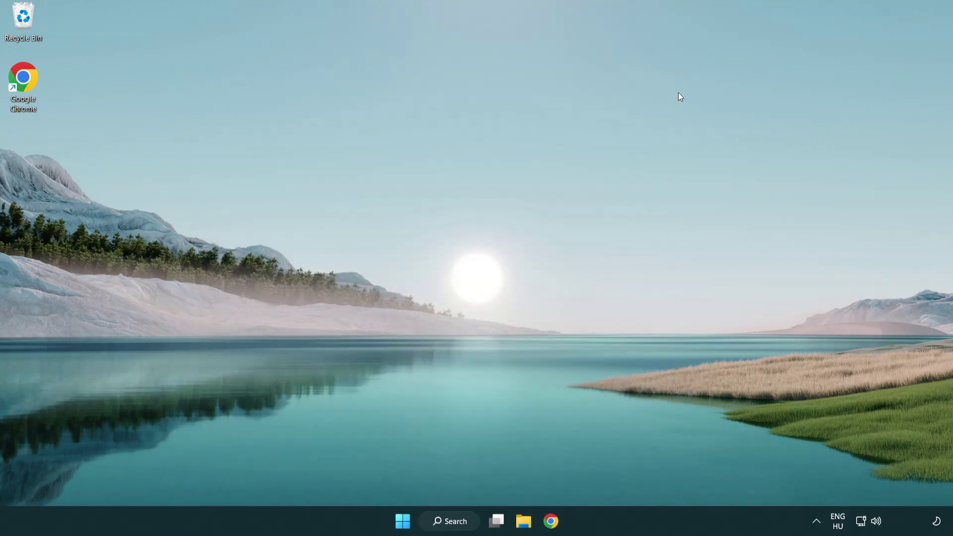
{"action": "left_click", "coordinate": [459, 520]}
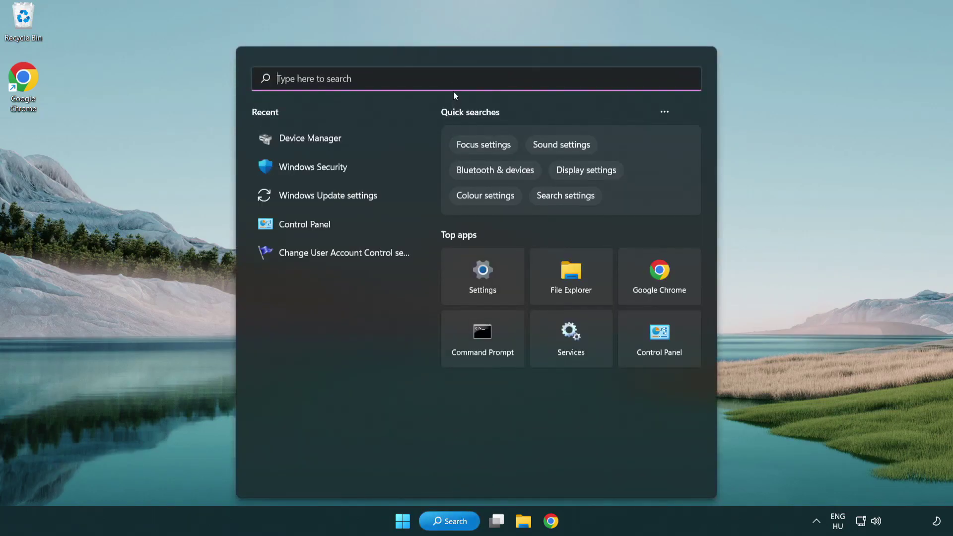
{"action": "type", "text": "update"}
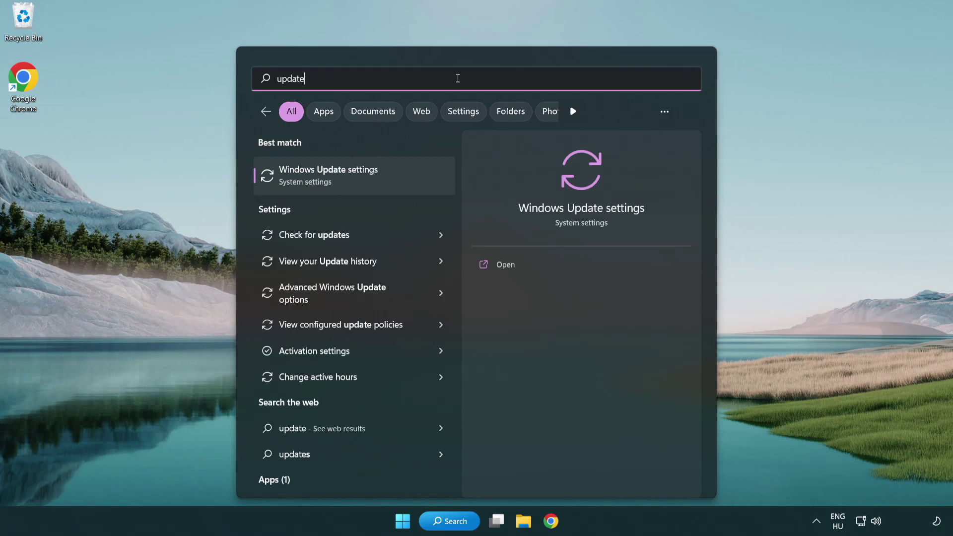
{"action": "left_click", "coordinate": [371, 181]}
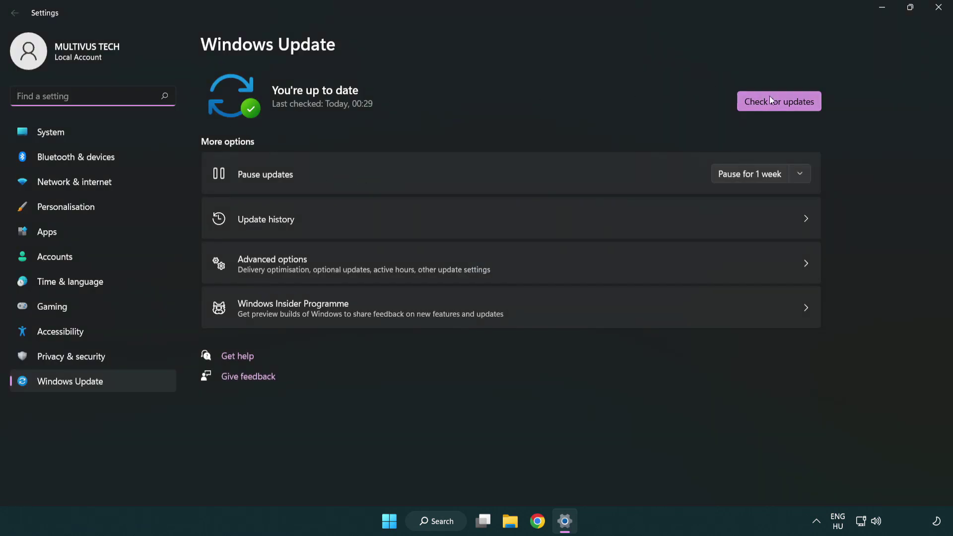
{"action": "left_click", "coordinate": [796, 106]}
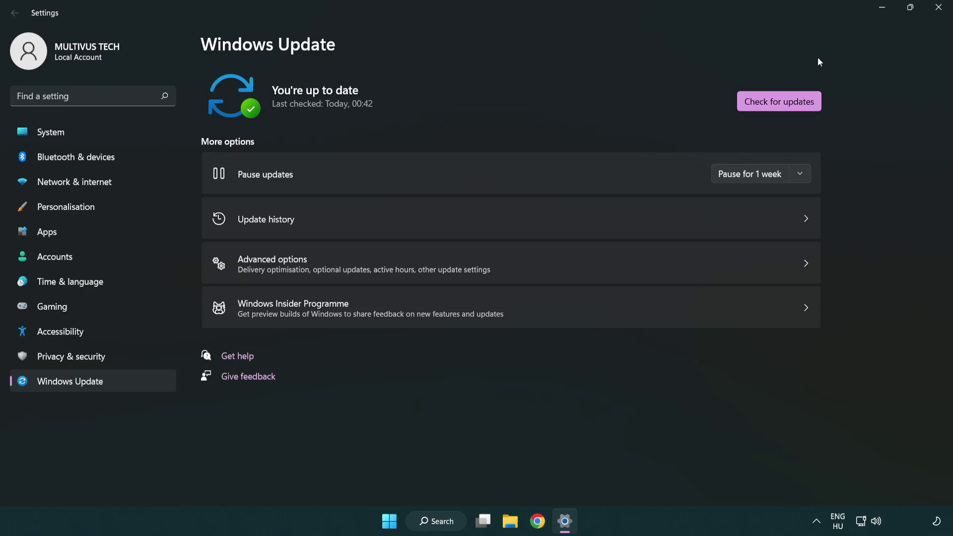
{"action": "left_click", "coordinate": [934, 14]}
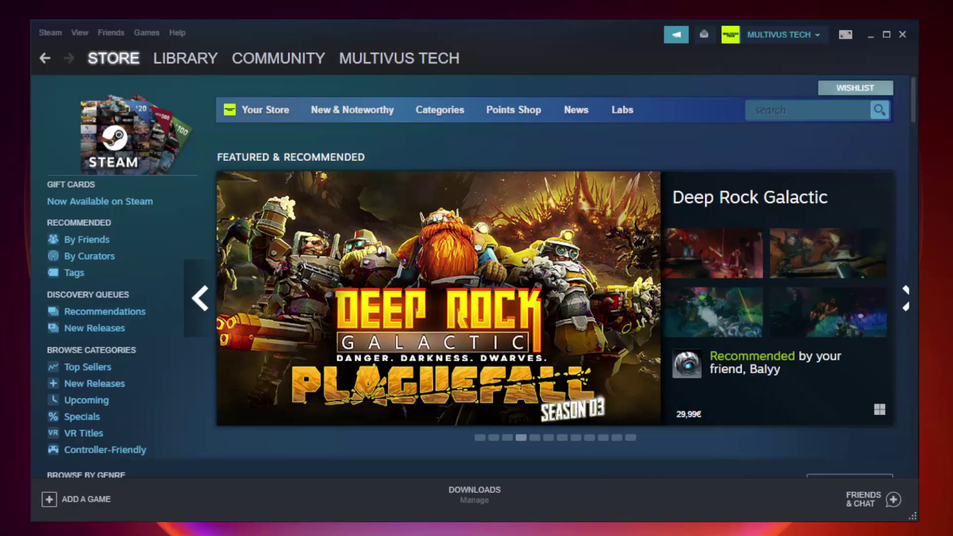
Verify the integrity of Unturned's game files from its Steam Properties, Local Files section.
{"action": "mouse_move", "coordinate": [159, 63]}
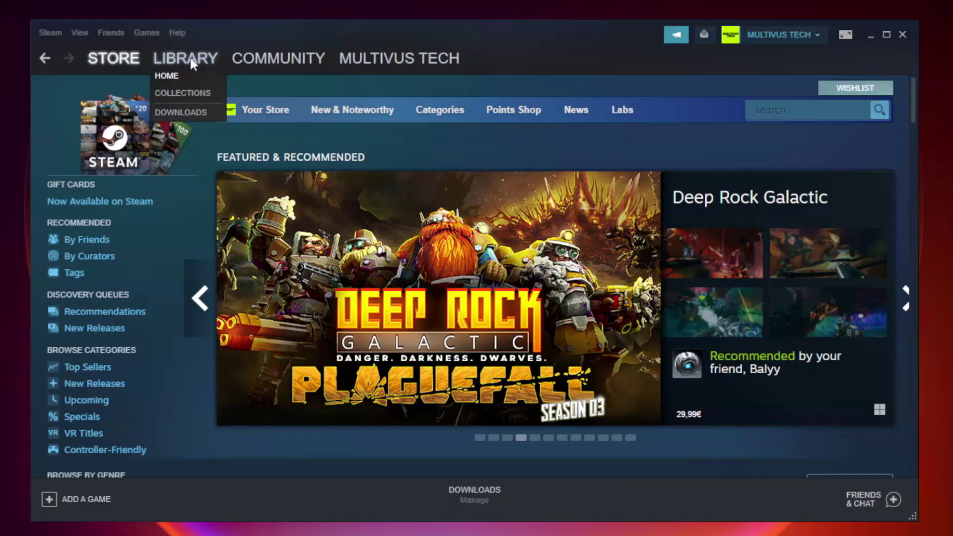
{"action": "left_click", "coordinate": [193, 63]}
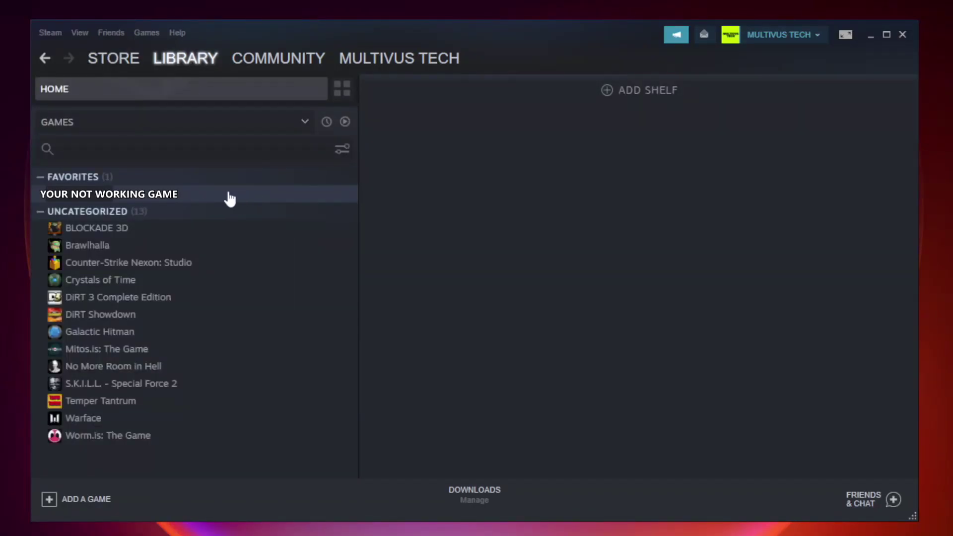
{"action": "left_click", "coordinate": [205, 195]}
{"action": "right_click", "coordinate": [205, 196]}
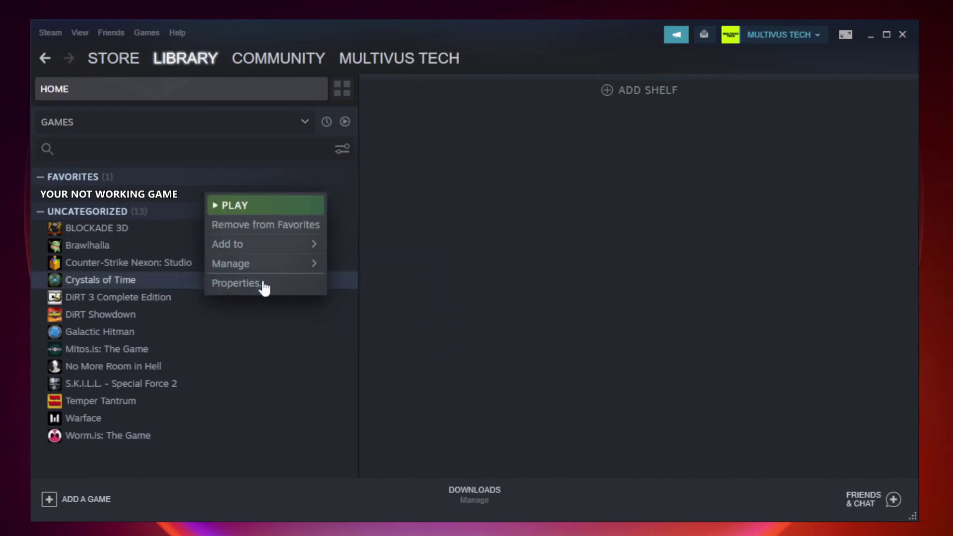
{"action": "left_click", "coordinate": [236, 283]}
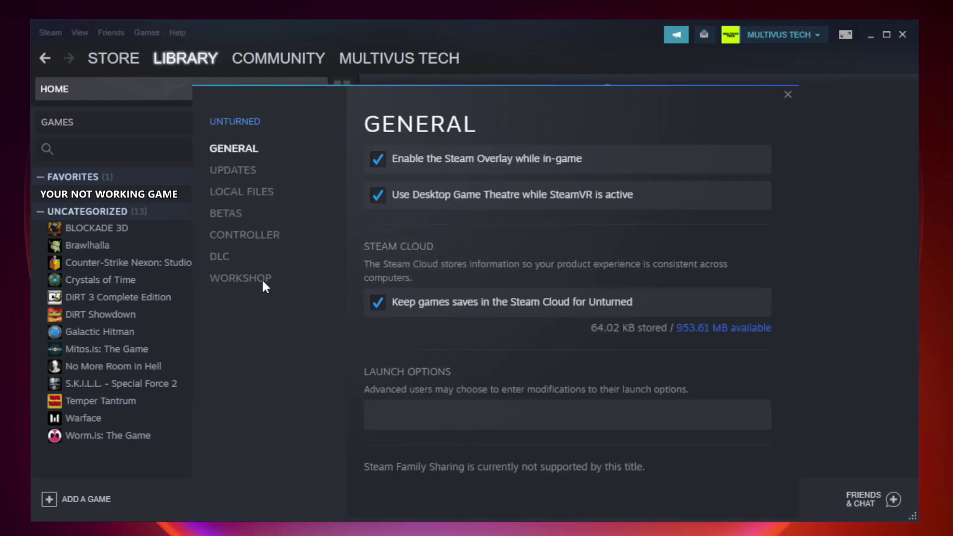
{"action": "left_click", "coordinate": [253, 196]}
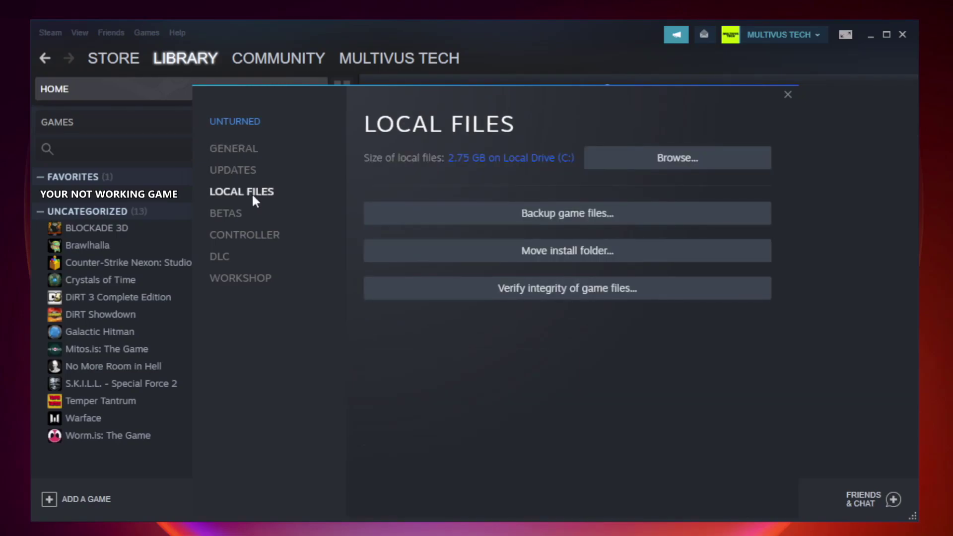
{"action": "left_click", "coordinate": [576, 292]}
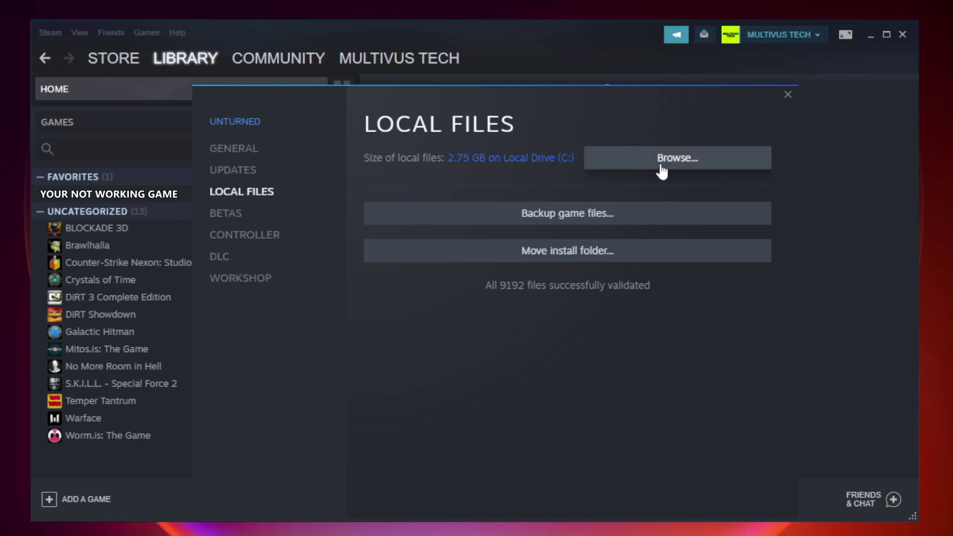
Browse the game's local files and open the YOUR NOT WORKING GAME shortcut's Properties.
{"action": "left_click", "coordinate": [681, 171]}
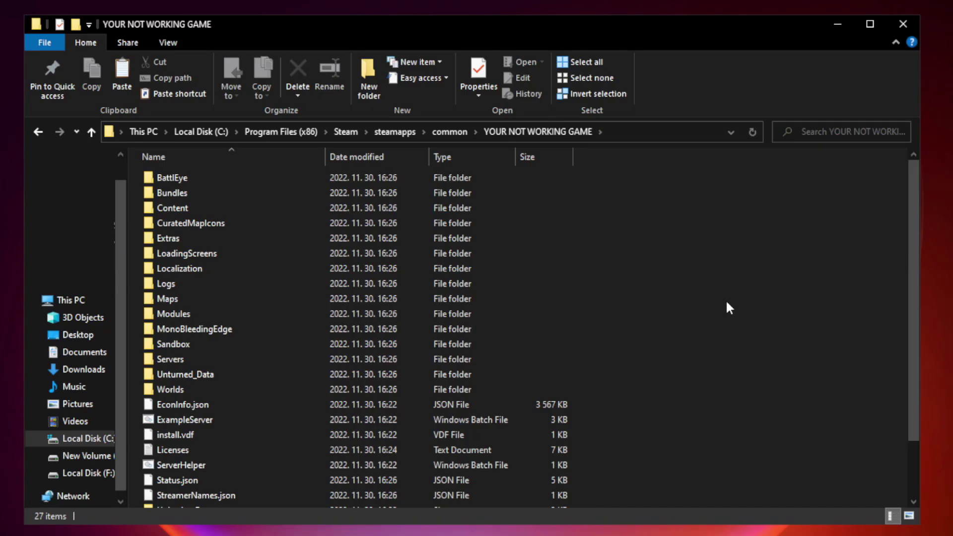
{"action": "left_click_drag", "start_coordinate": [914, 260], "coordinate": [915, 341]}
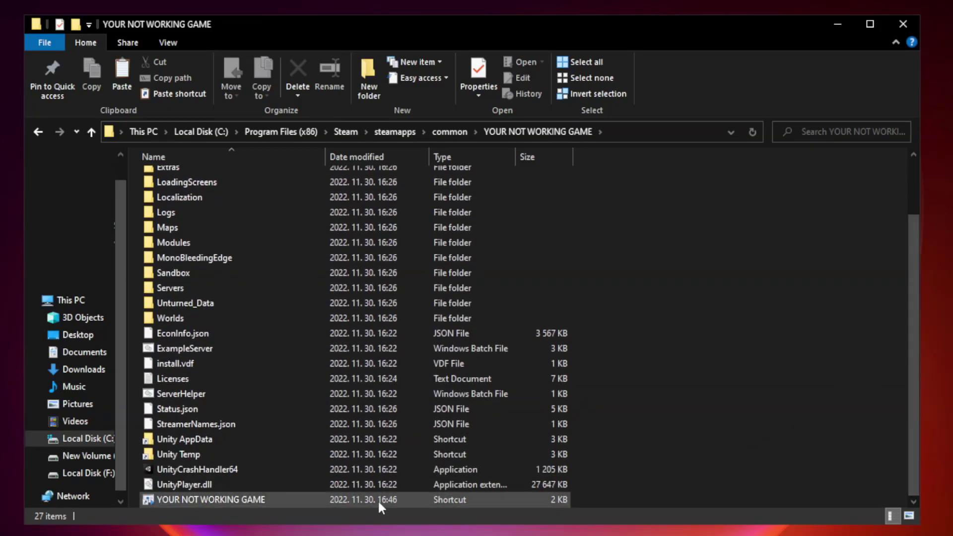
{"action": "left_click", "coordinate": [329, 500]}
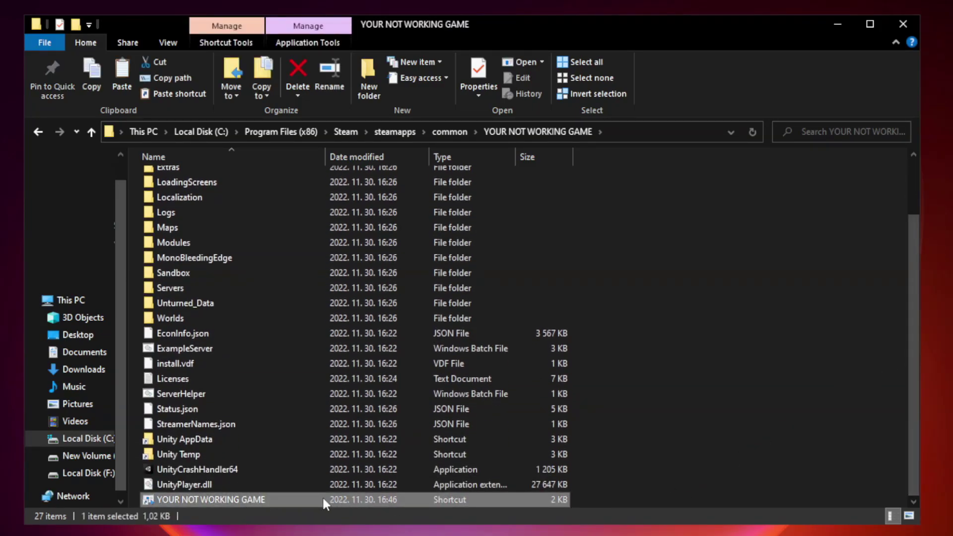
{"action": "right_click", "coordinate": [323, 500]}
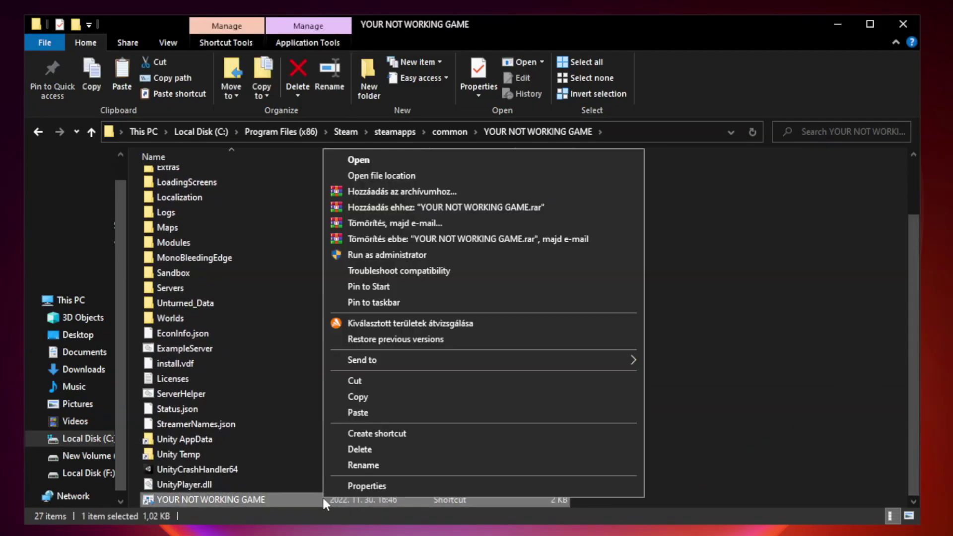
{"action": "left_click", "coordinate": [480, 485]}
{"action": "left_click_drag", "start_coordinate": [474, 263], "coordinate": [473, 108]}
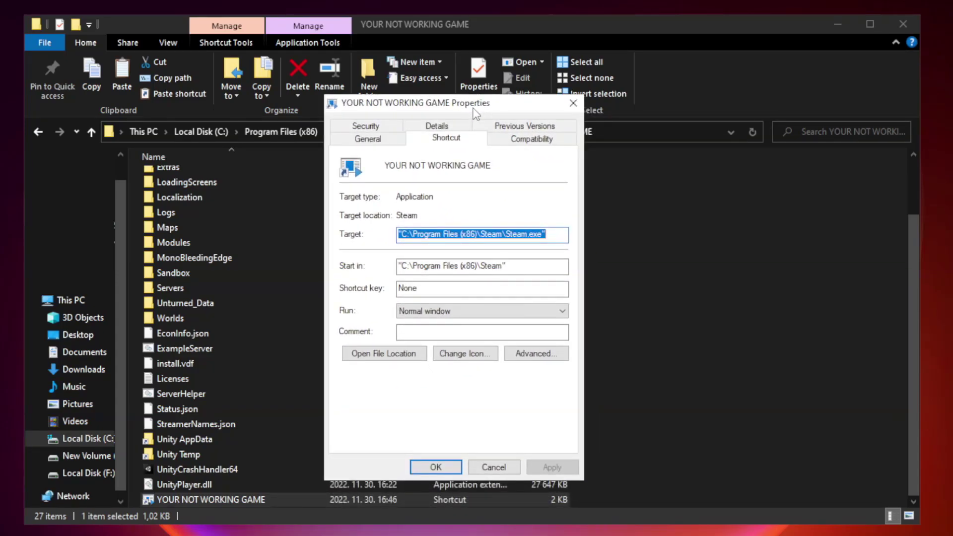
Set the shortcut to Windows 8 compatibility mode with fullscreen optimizations disabled, and apply.
{"action": "left_click", "coordinate": [528, 144]}
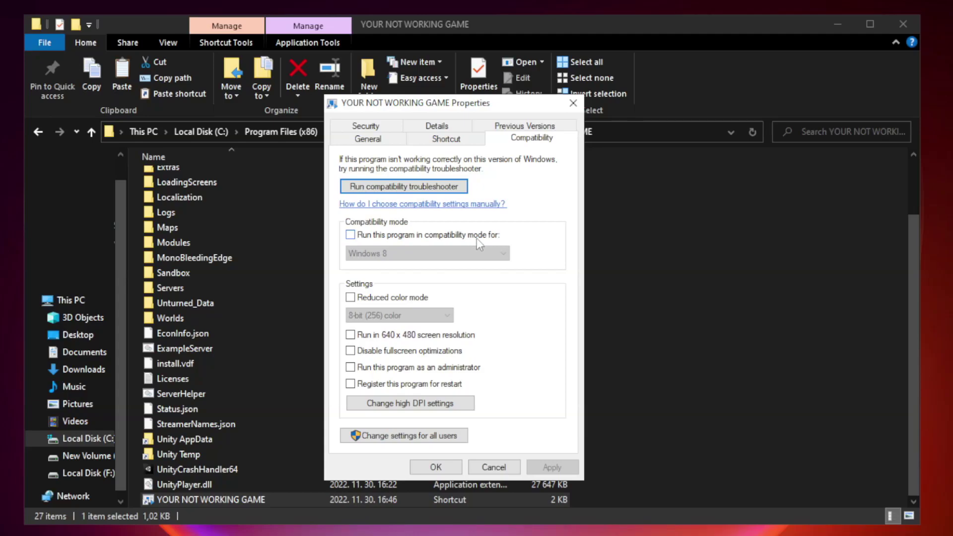
{"action": "left_click", "coordinate": [380, 238]}
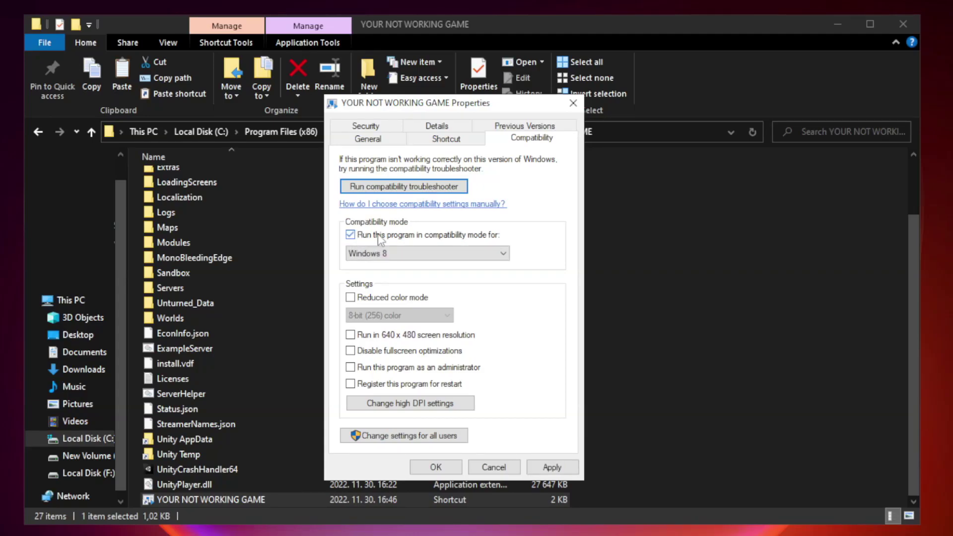
{"action": "left_click", "coordinate": [407, 252]}
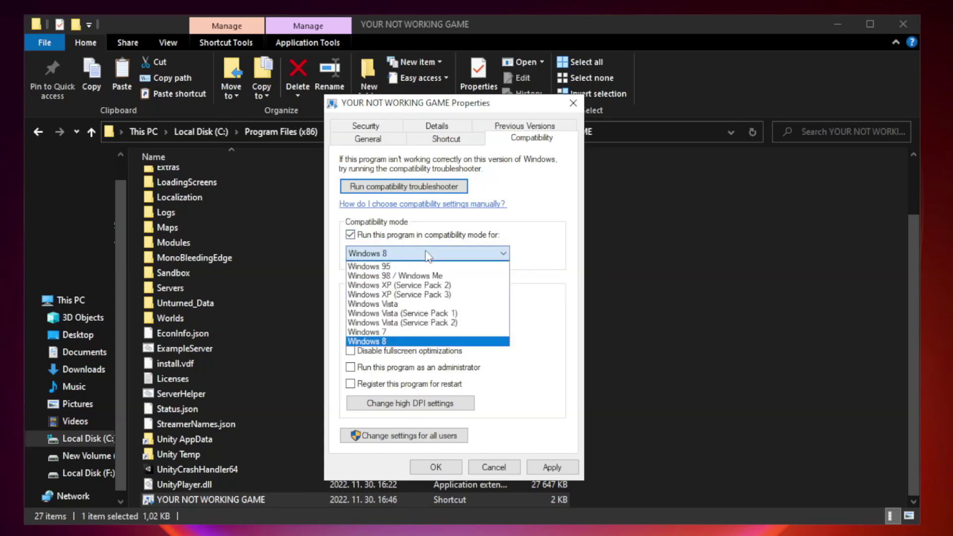
{"action": "left_click", "coordinate": [403, 341]}
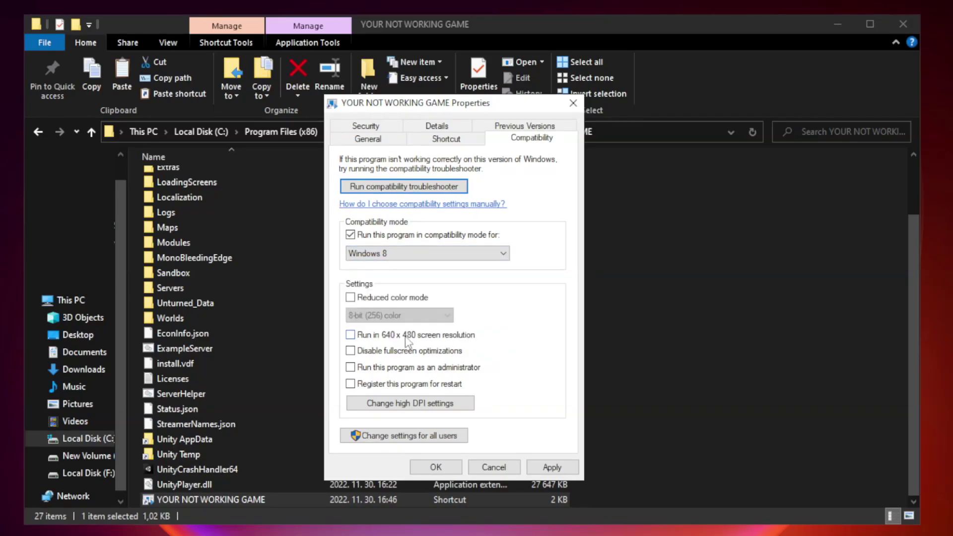
{"action": "left_click", "coordinate": [374, 355]}
{"action": "left_click", "coordinate": [548, 470]}
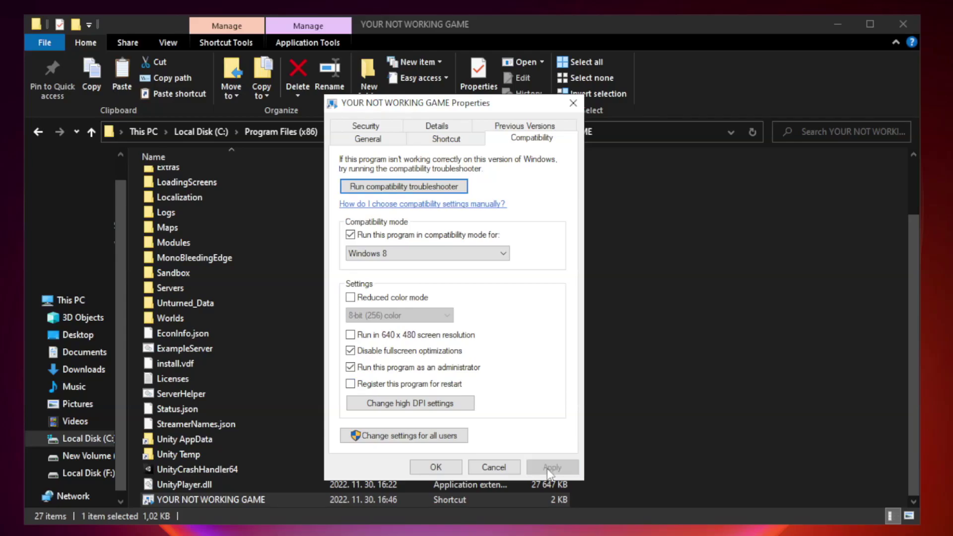
{"action": "left_click", "coordinate": [435, 467]}
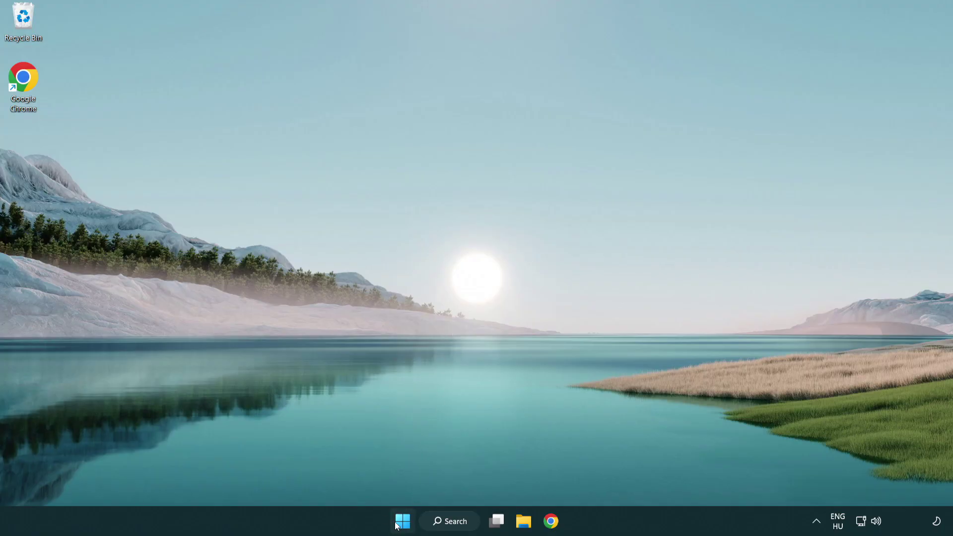
{"action": "right_click", "coordinate": [403, 525]}
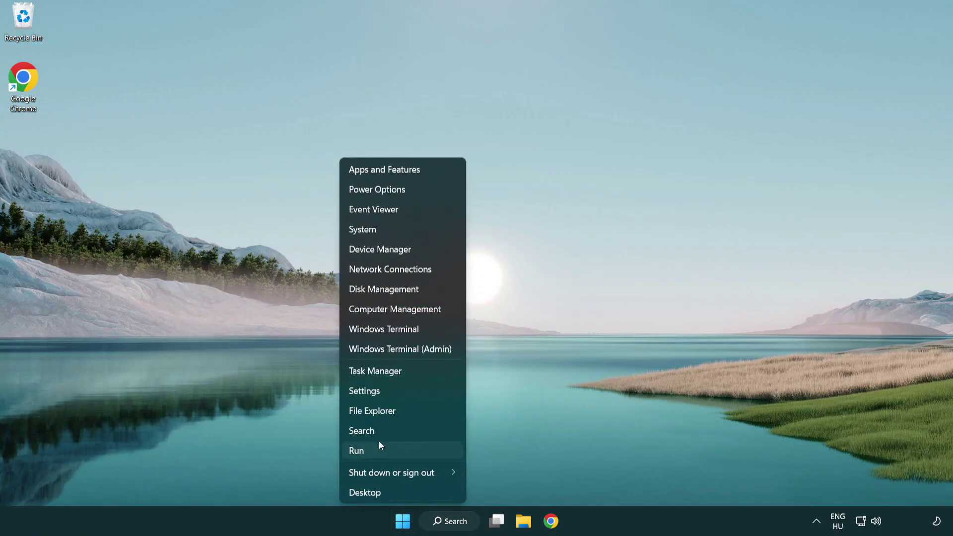
Disable the Terminal, Phone Link, Cortana and Windows Security startup apps in Task Manager.
{"action": "left_click", "coordinate": [421, 376]}
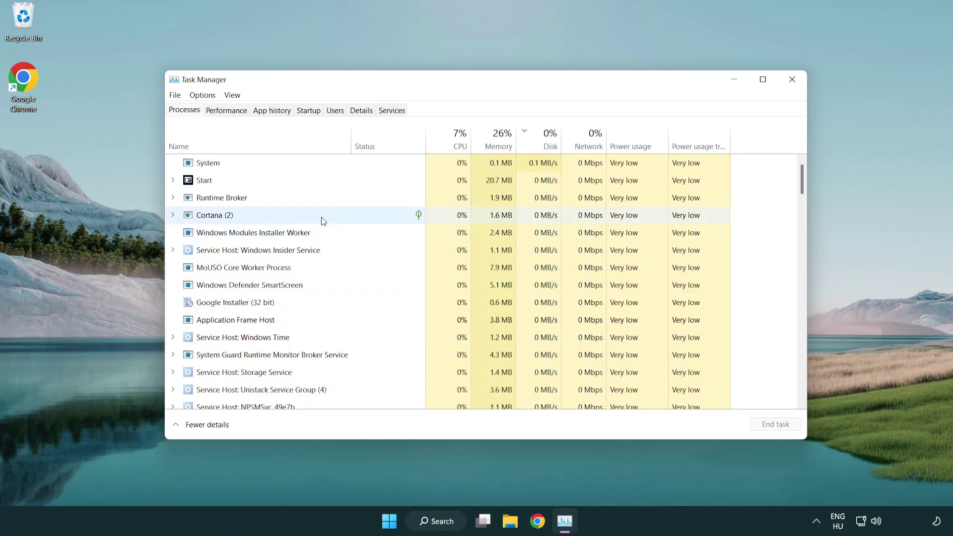
{"action": "left_click", "coordinate": [309, 111]}
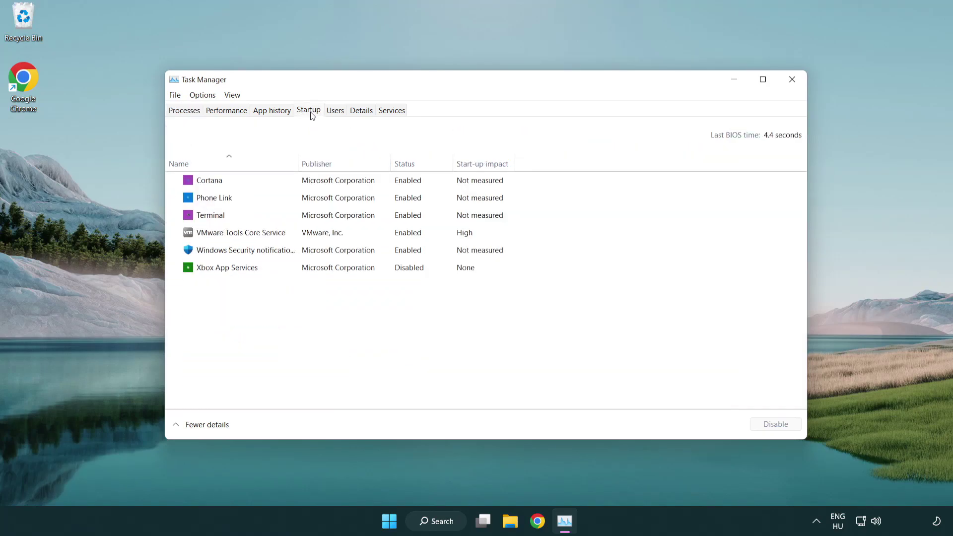
{"action": "left_click", "coordinate": [312, 216]}
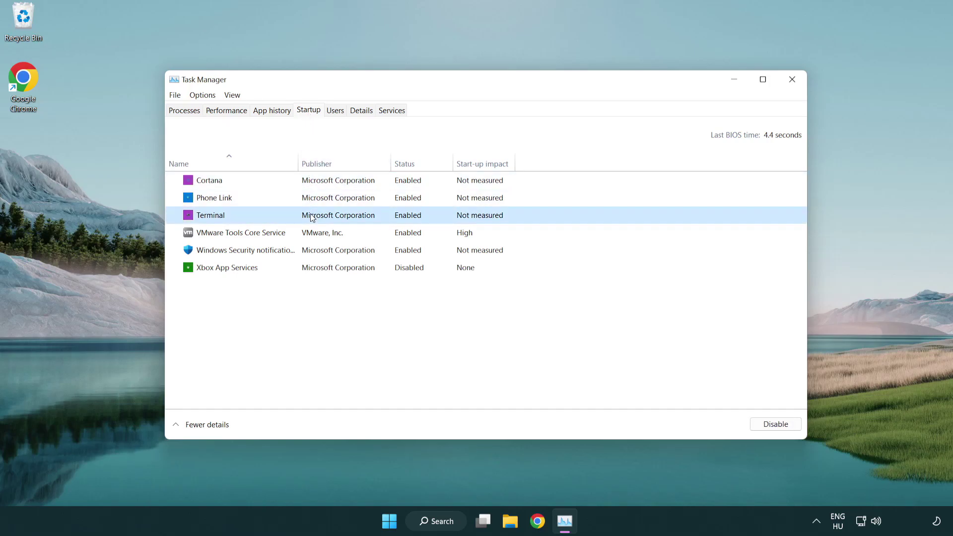
{"action": "left_click", "coordinate": [757, 424]}
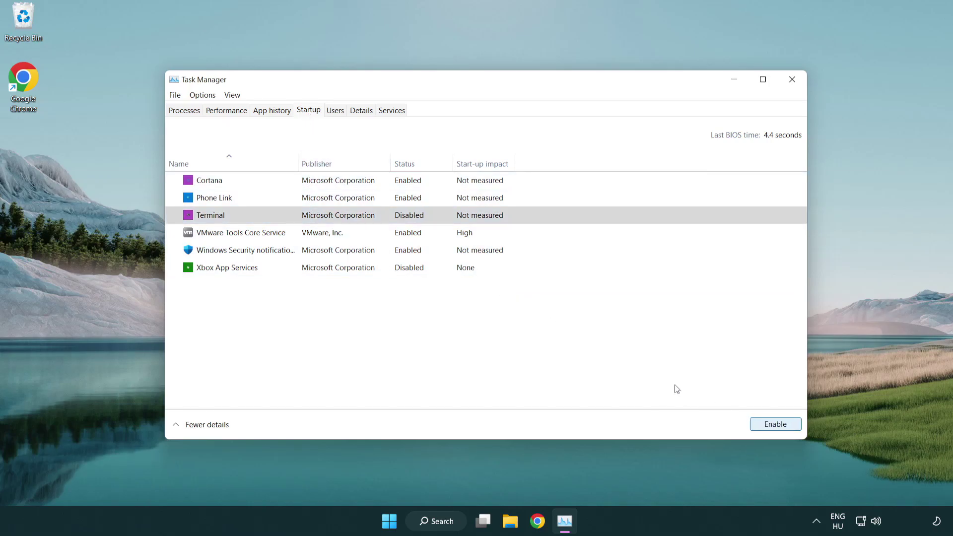
{"action": "left_click", "coordinate": [397, 201]}
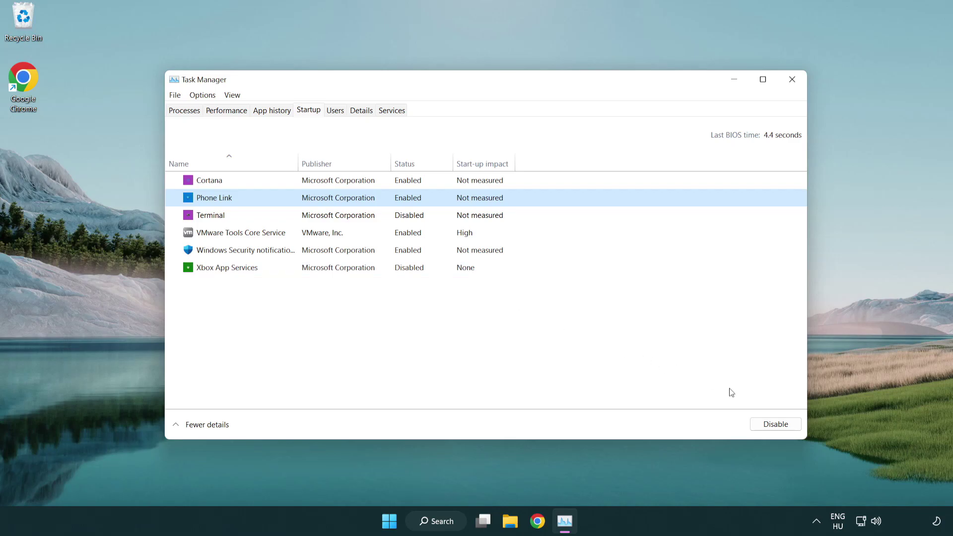
{"action": "left_click", "coordinate": [773, 426]}
{"action": "left_click", "coordinate": [341, 185]}
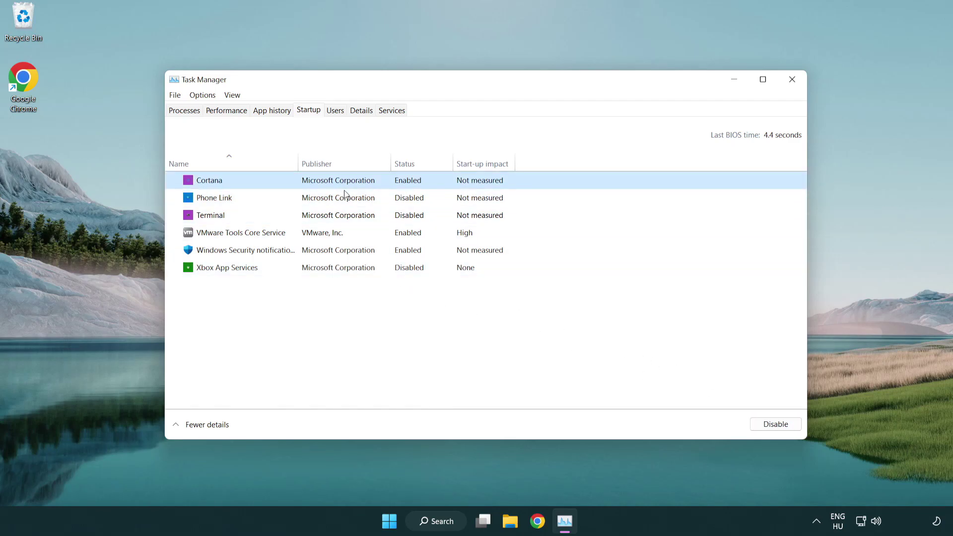
{"action": "left_click", "coordinate": [755, 421]}
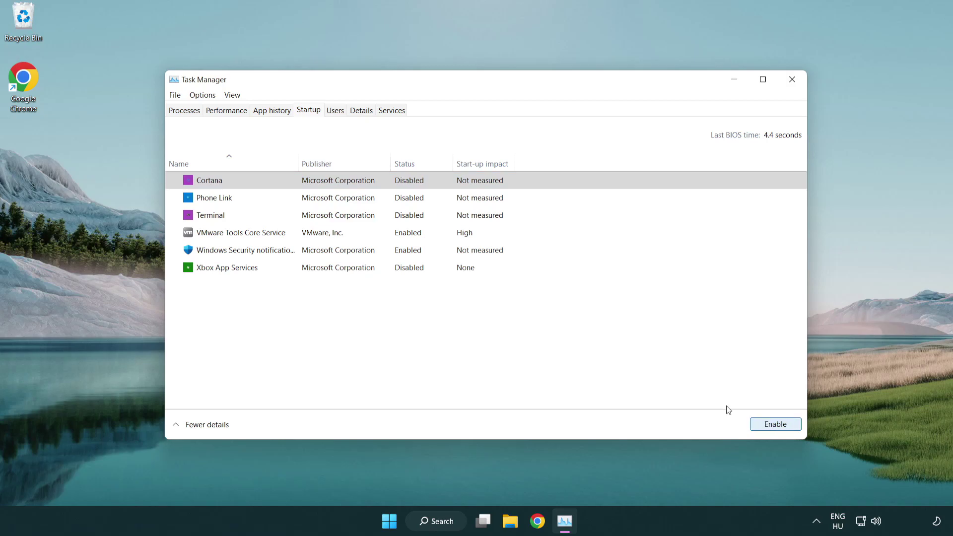
{"action": "left_click", "coordinate": [453, 256]}
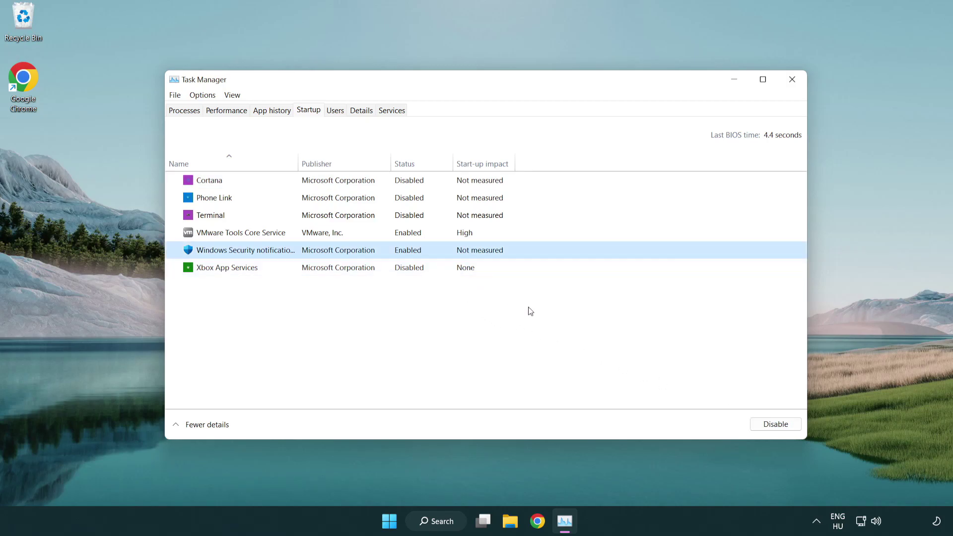
{"action": "left_click", "coordinate": [751, 422]}
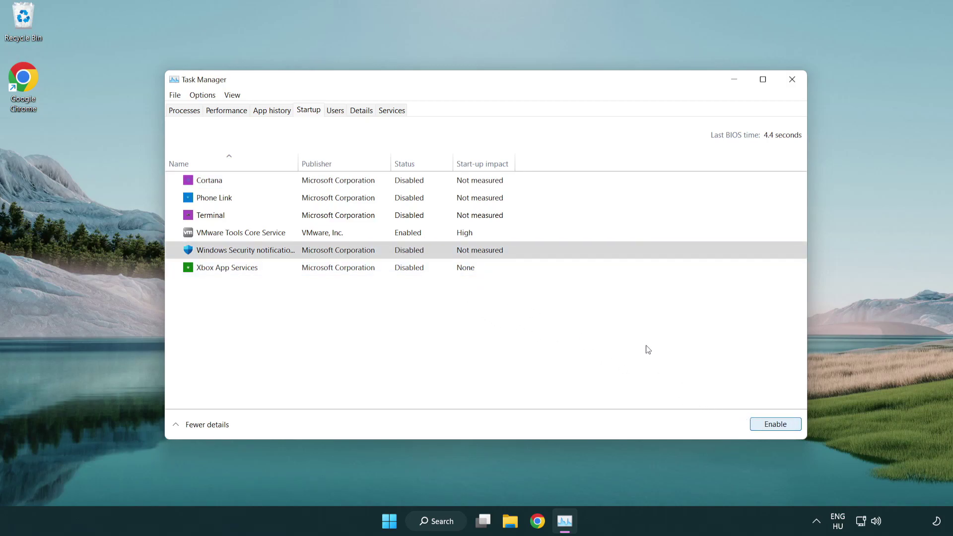
Close Task Manager and open Command Prompt as administrator via a 'cmd' search.
{"action": "left_click", "coordinate": [794, 84]}
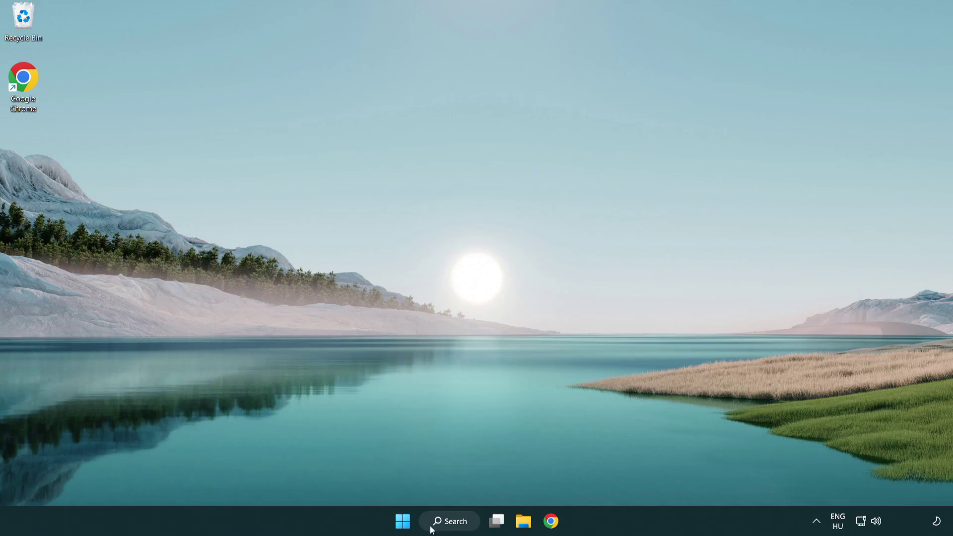
{"action": "left_click", "coordinate": [447, 521]}
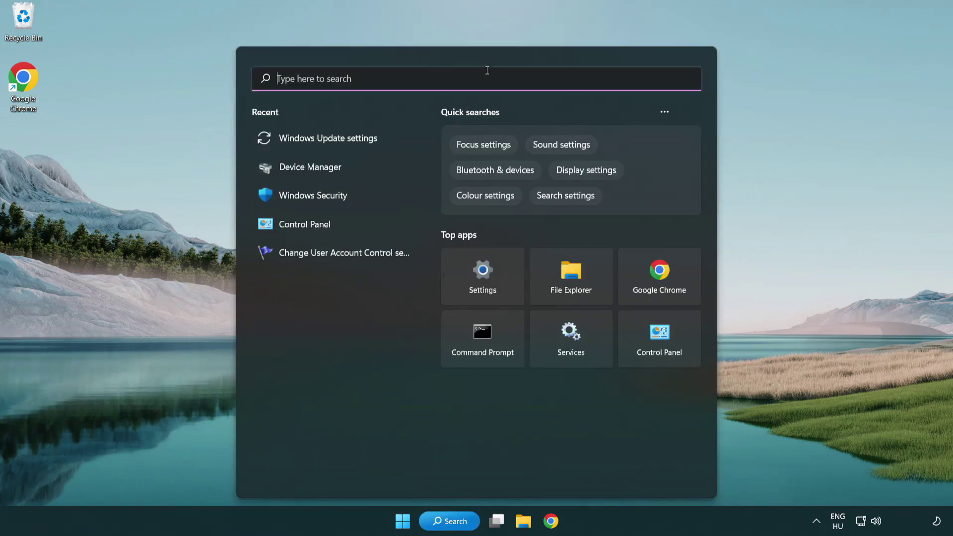
{"action": "type", "text": "cmd"}
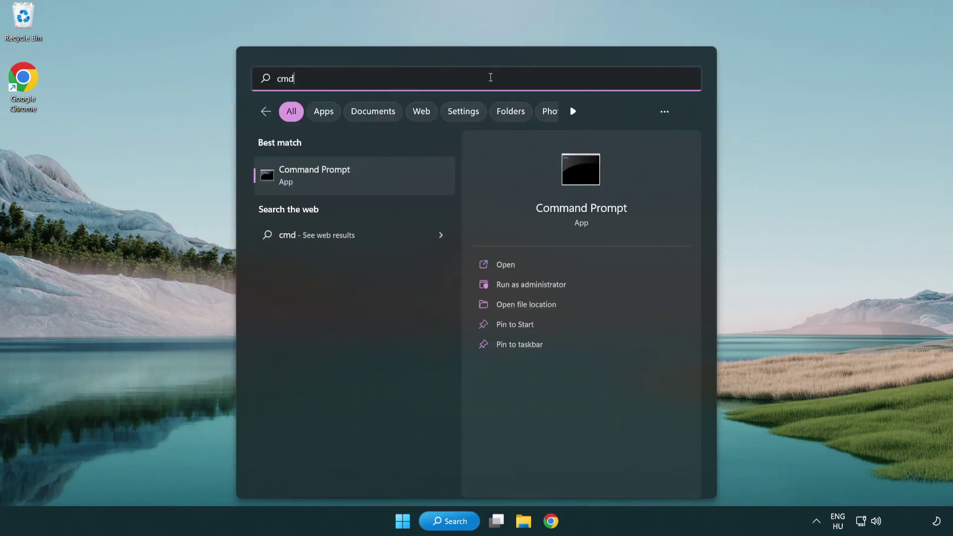
{"action": "right_click", "coordinate": [365, 181]}
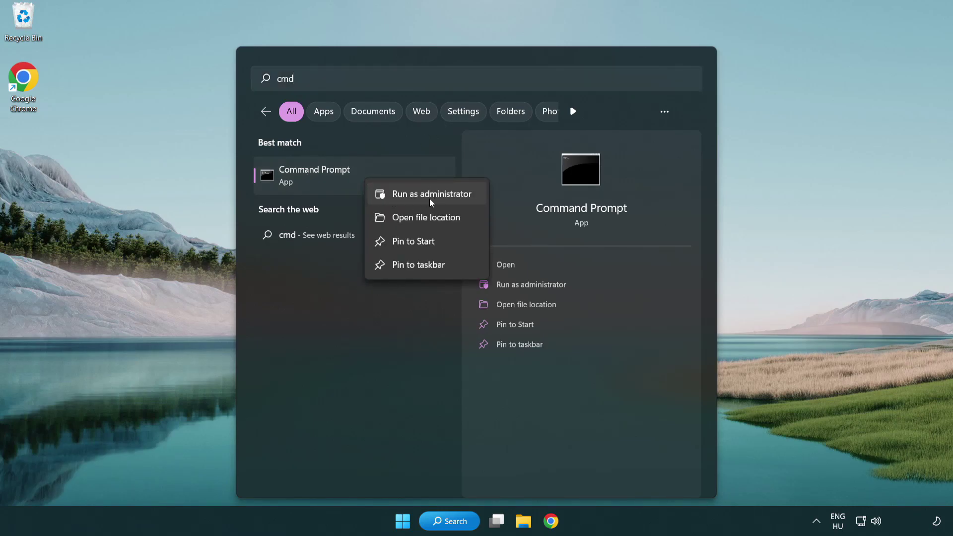
{"action": "left_click", "coordinate": [431, 199]}
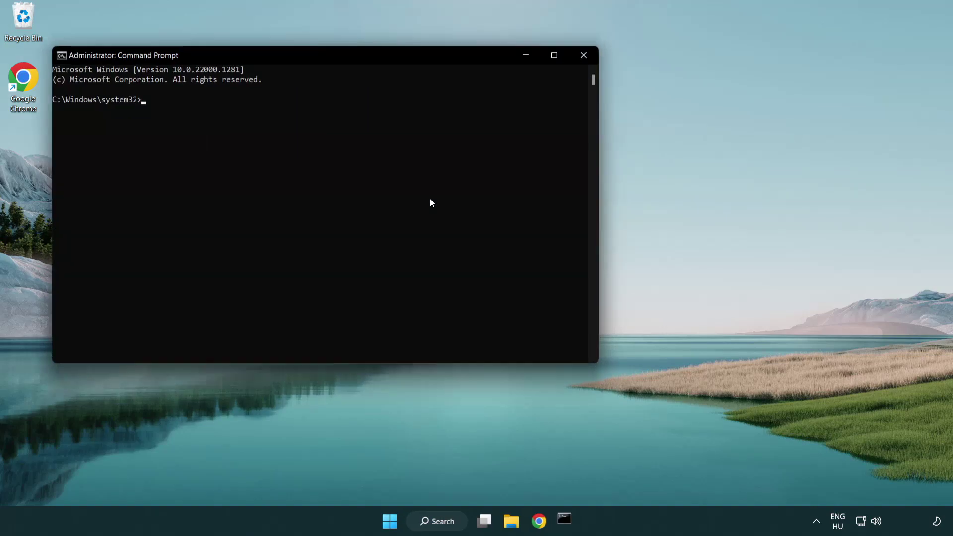
Run sfc /scannow to check system file integrity.
{"action": "left_click_drag", "start_coordinate": [339, 56], "coordinate": [480, 97]}
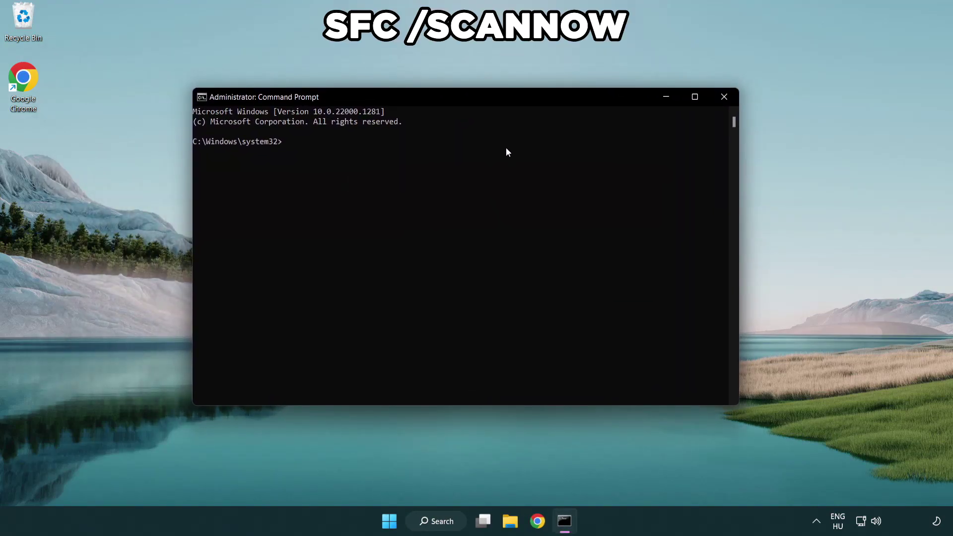
{"action": "type", "text": "sfc /scannow"}
{"action": "key", "text": "Return"}
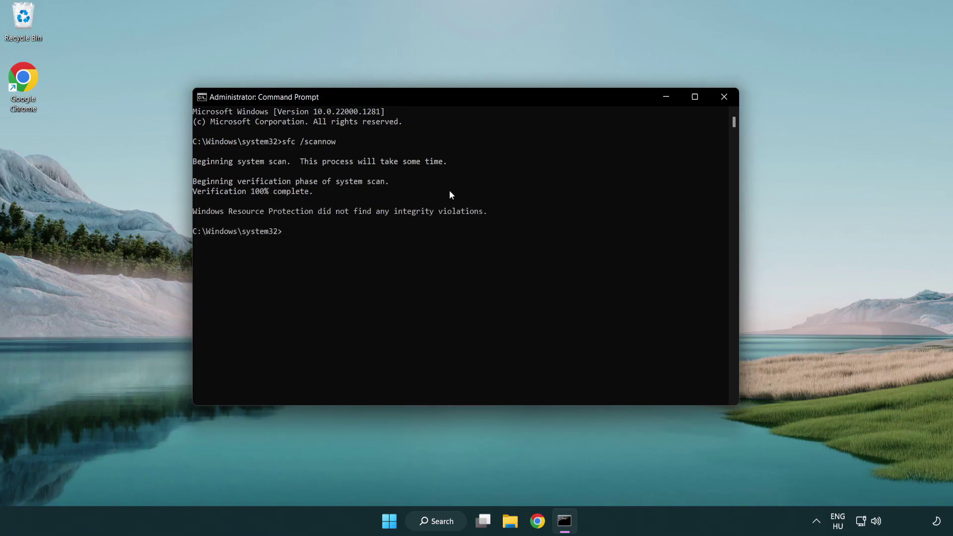
Close Command Prompt and launch Windows Security by searching 'security'.
{"action": "left_click", "coordinate": [727, 100]}
{"action": "left_click", "coordinate": [403, 520]}
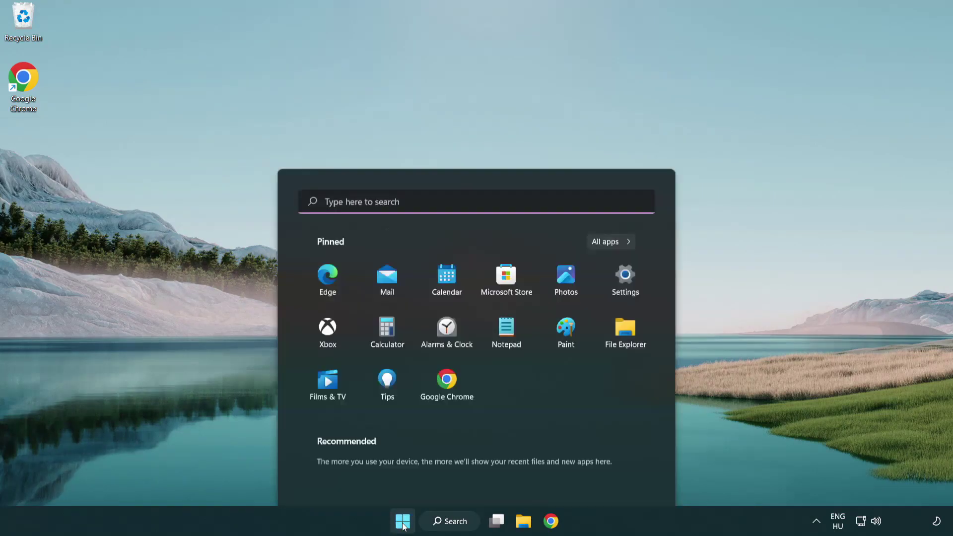
{"action": "left_click", "coordinate": [631, 477]}
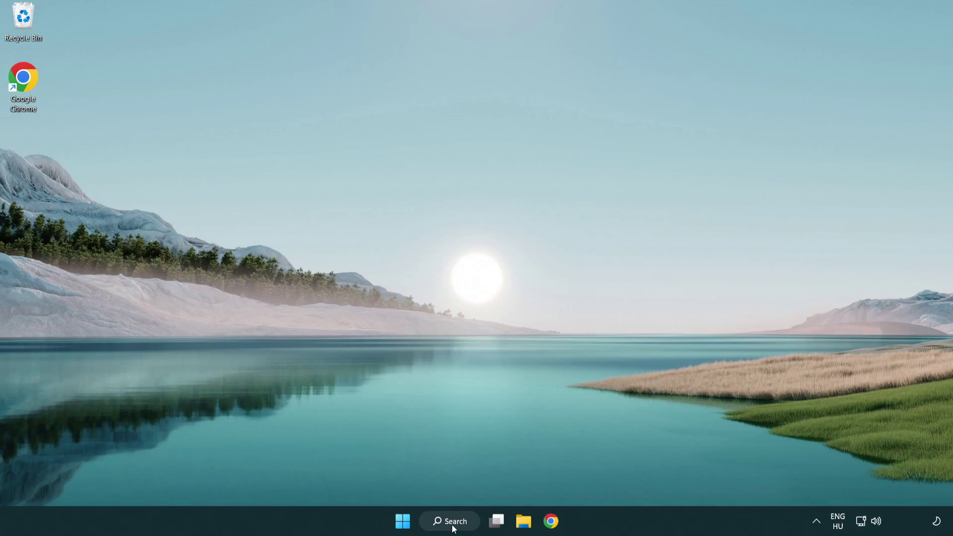
{"action": "left_click", "coordinate": [452, 528]}
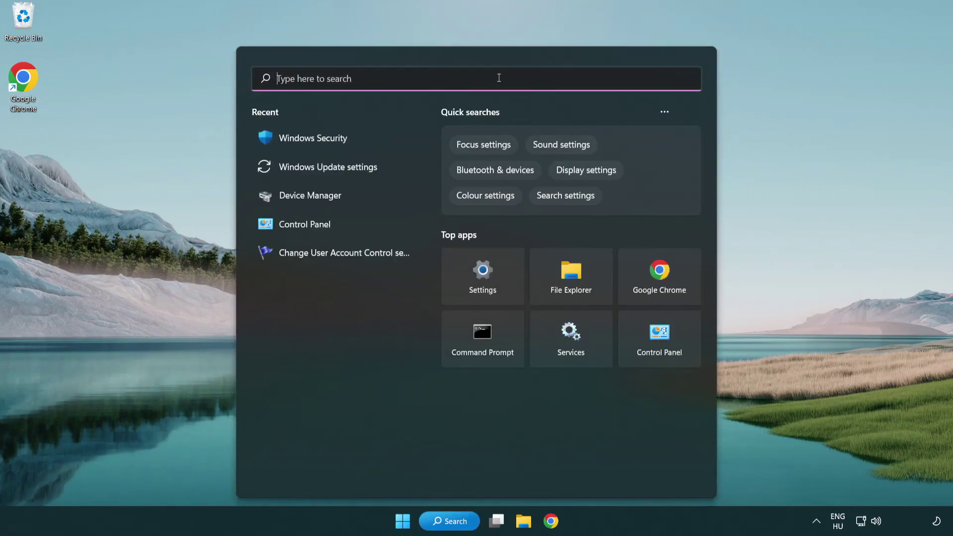
{"action": "type", "text": "secu"}
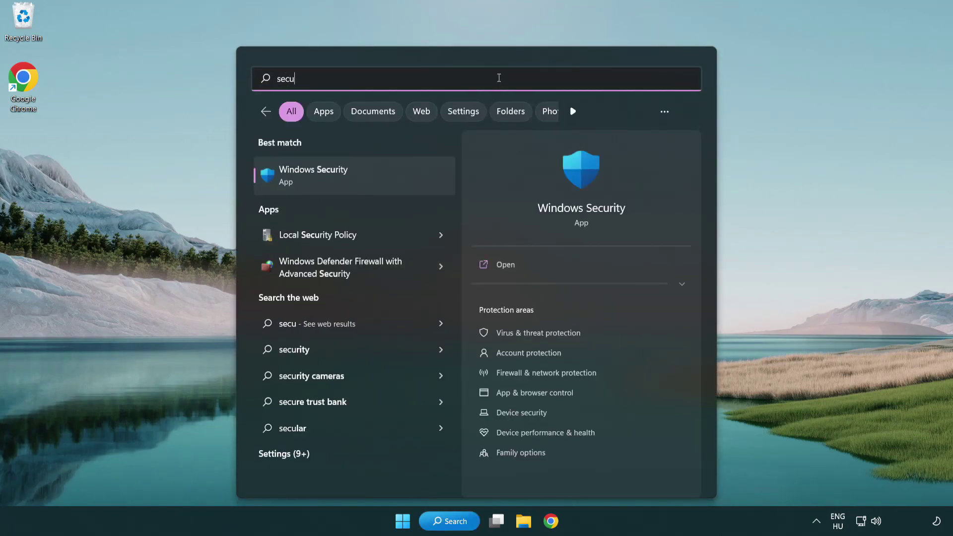
{"action": "type", "text": "rity"}
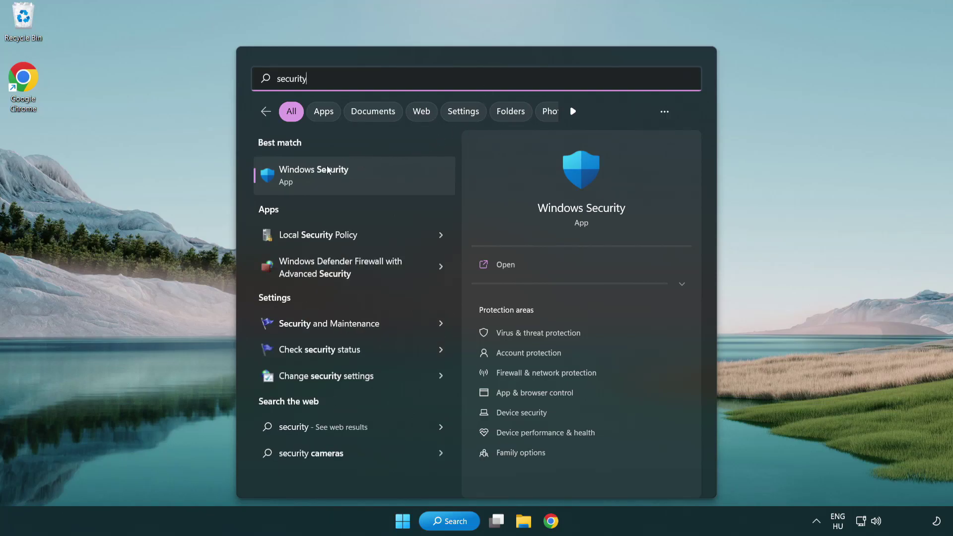
{"action": "left_click", "coordinate": [390, 184]}
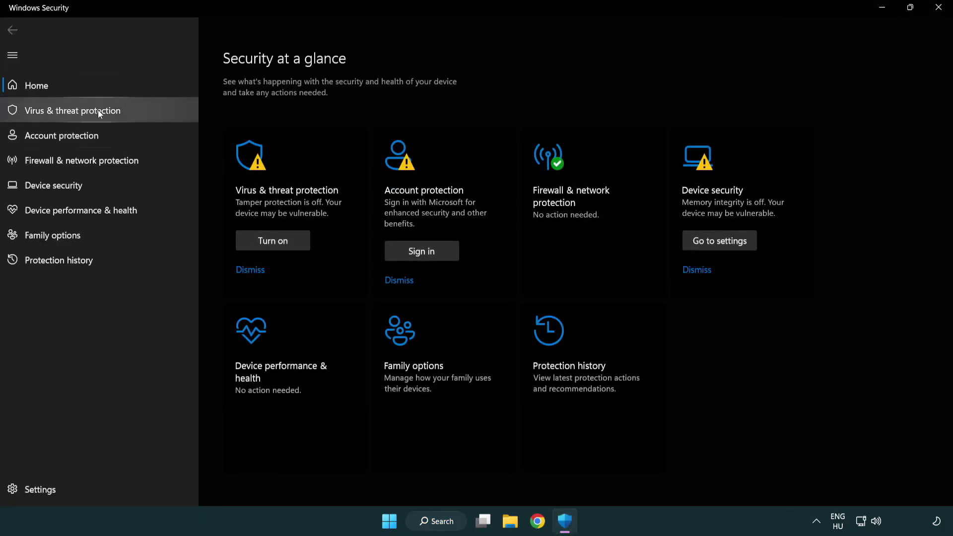
Open the Virus & threat protection settings and go to Add or remove exclusions.
{"action": "left_click", "coordinate": [144, 111]}
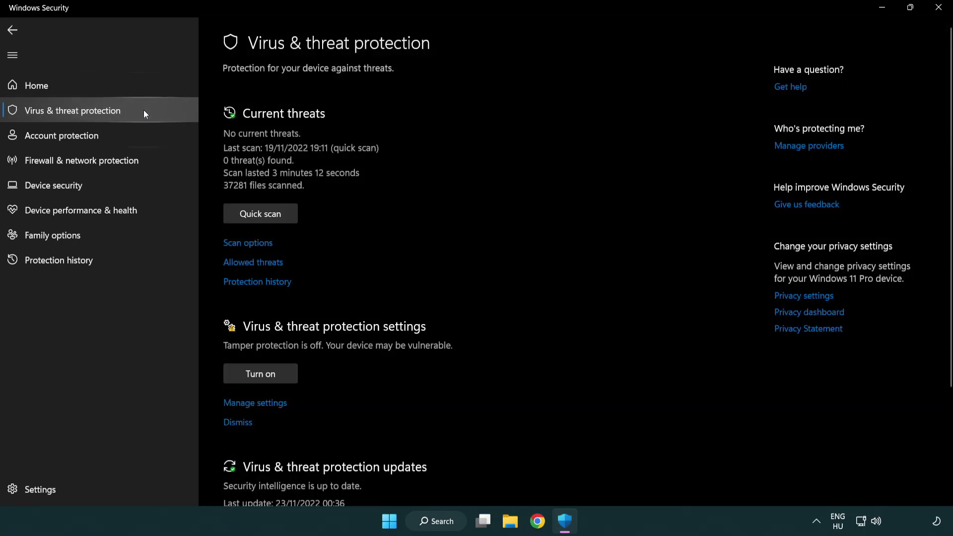
{"action": "scroll", "coordinate": [268, 215], "scroll_direction": "down", "scroll_amount": 3}
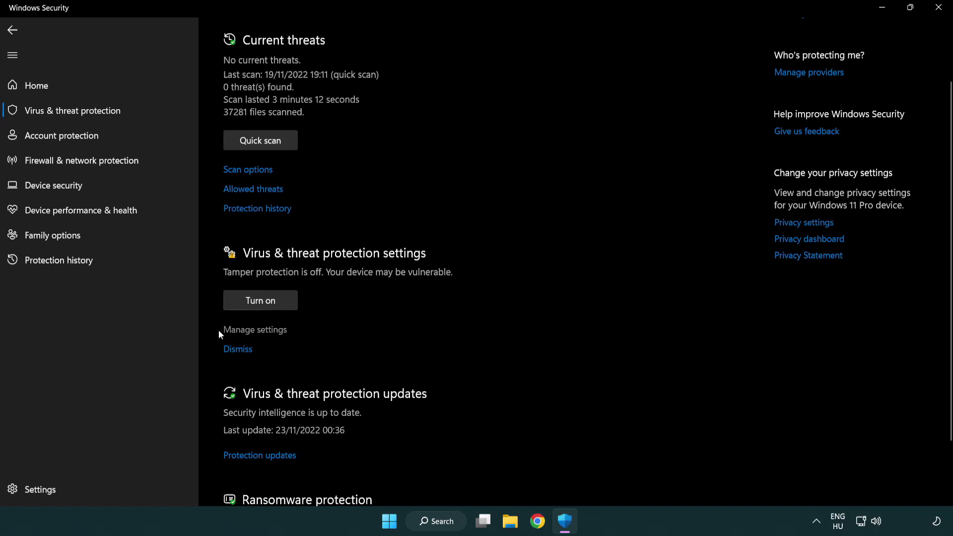
{"action": "left_click", "coordinate": [254, 331]}
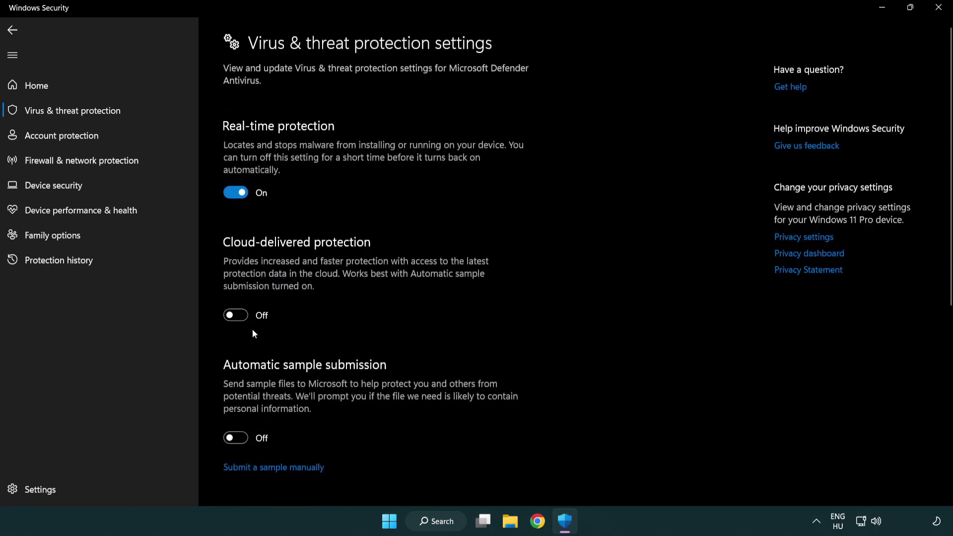
{"action": "scroll", "coordinate": [254, 332], "scroll_direction": "down", "scroll_amount": 14}
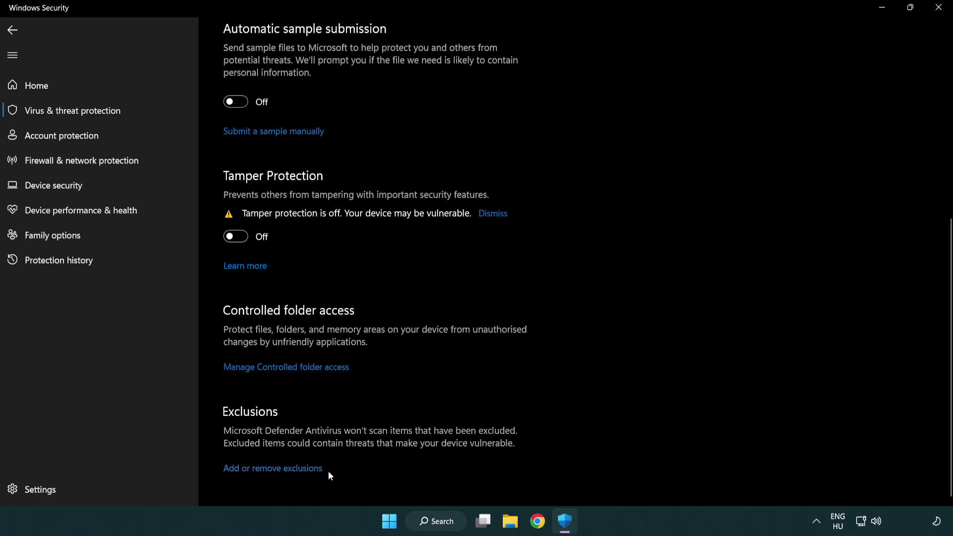
{"action": "left_click", "coordinate": [299, 470]}
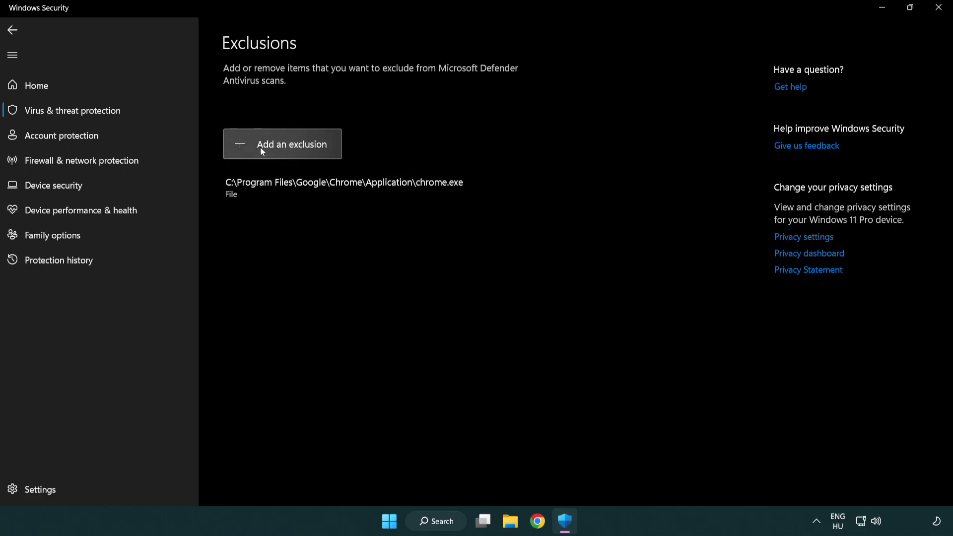
Add a File exclusion for the shortcut in C:\Program Files (x86)\NOT WORKING APP.
{"action": "left_click", "coordinate": [286, 148]}
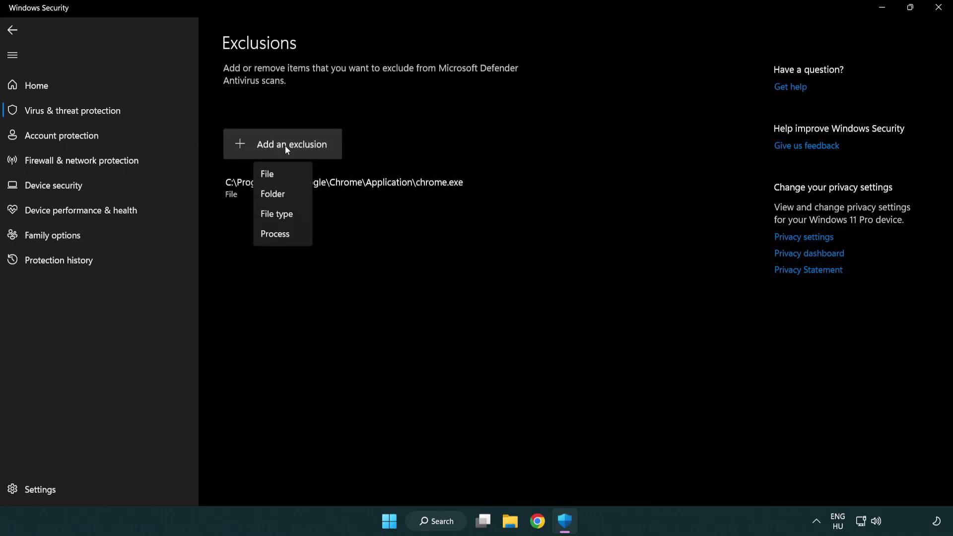
{"action": "left_click", "coordinate": [287, 174]}
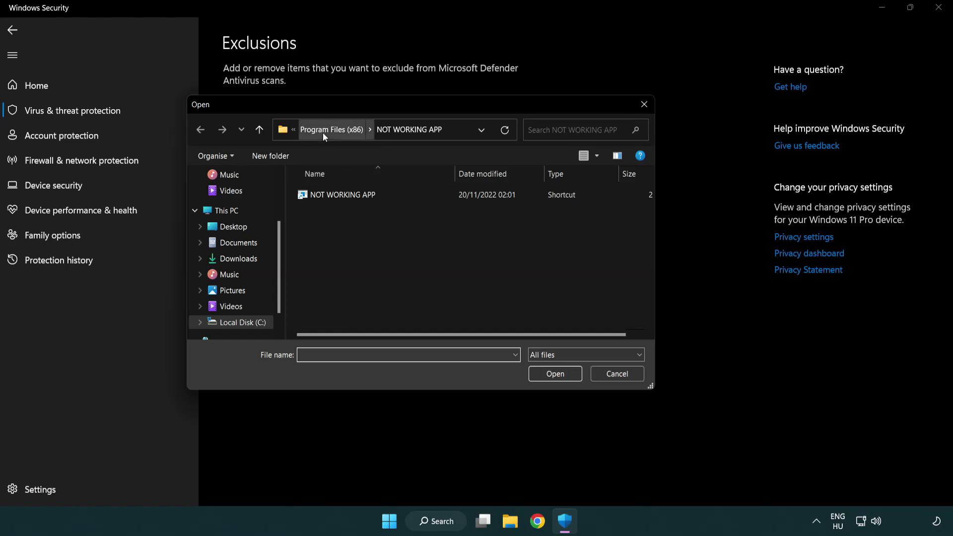
{"action": "left_click", "coordinate": [323, 133]}
{"action": "left_click", "coordinate": [328, 130]}
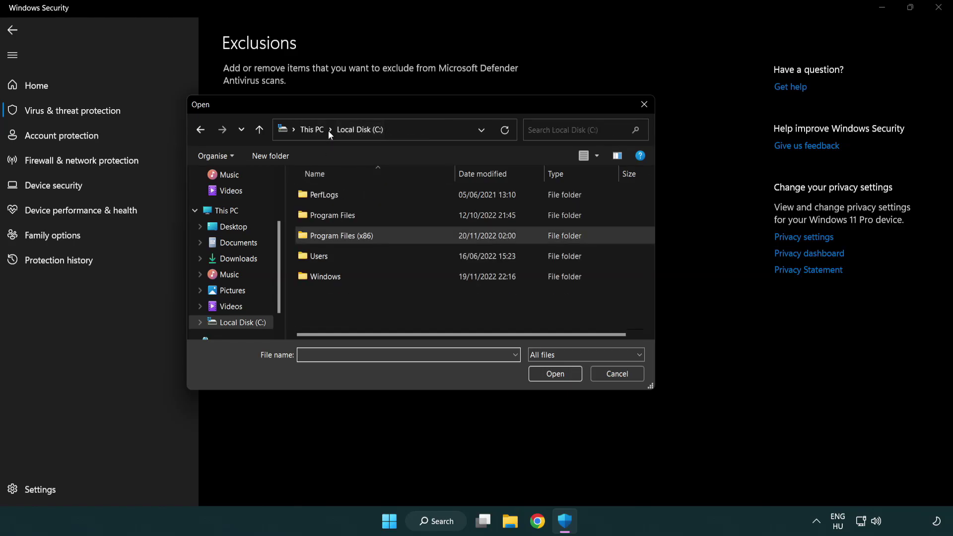
{"action": "left_click", "coordinate": [320, 131]}
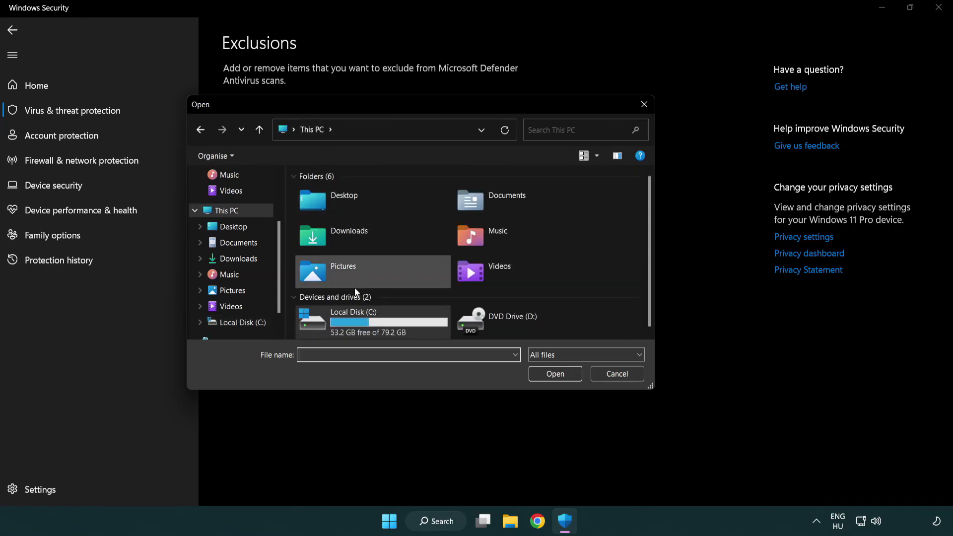
{"action": "double_click", "coordinate": [348, 327]}
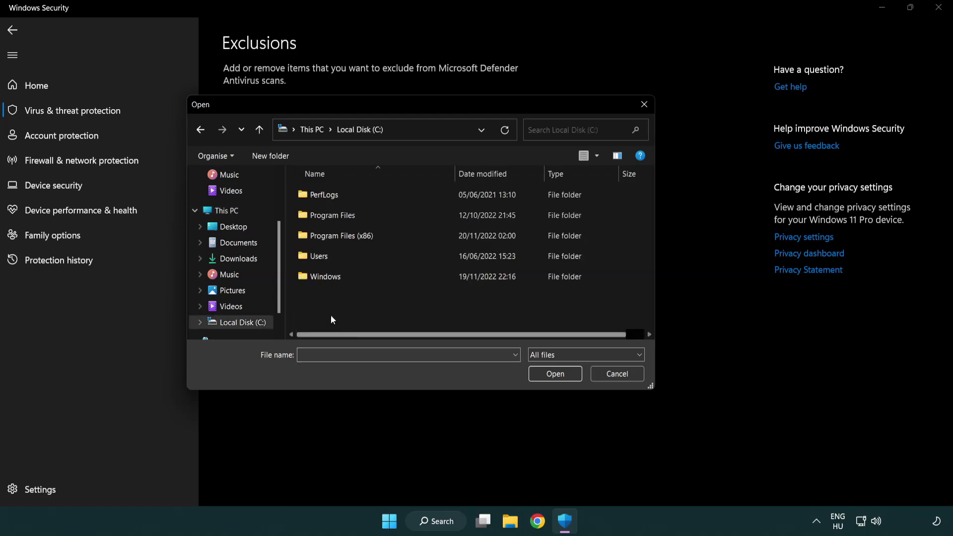
{"action": "double_click", "coordinate": [347, 234]}
{"action": "double_click", "coordinate": [356, 319]}
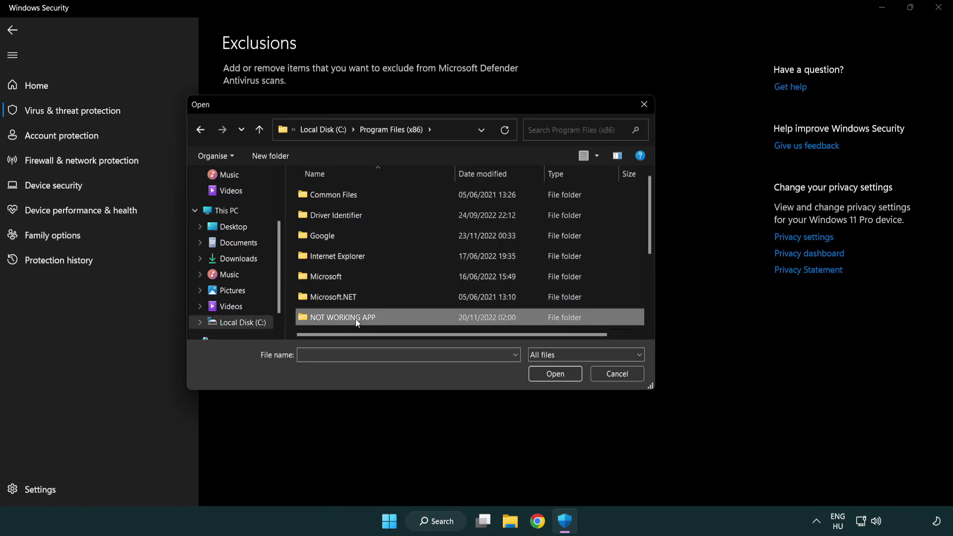
{"action": "left_click", "coordinate": [336, 193]}
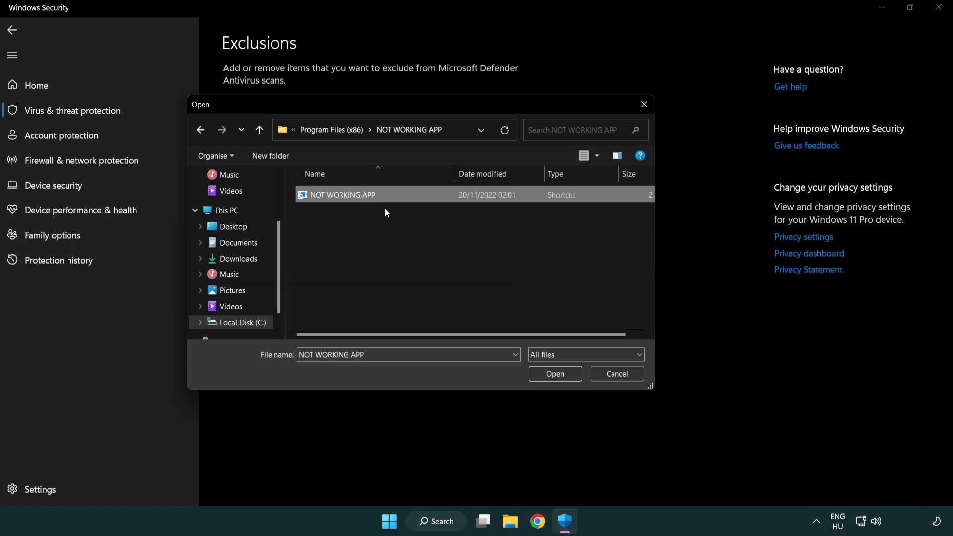
{"action": "left_click", "coordinate": [554, 375]}
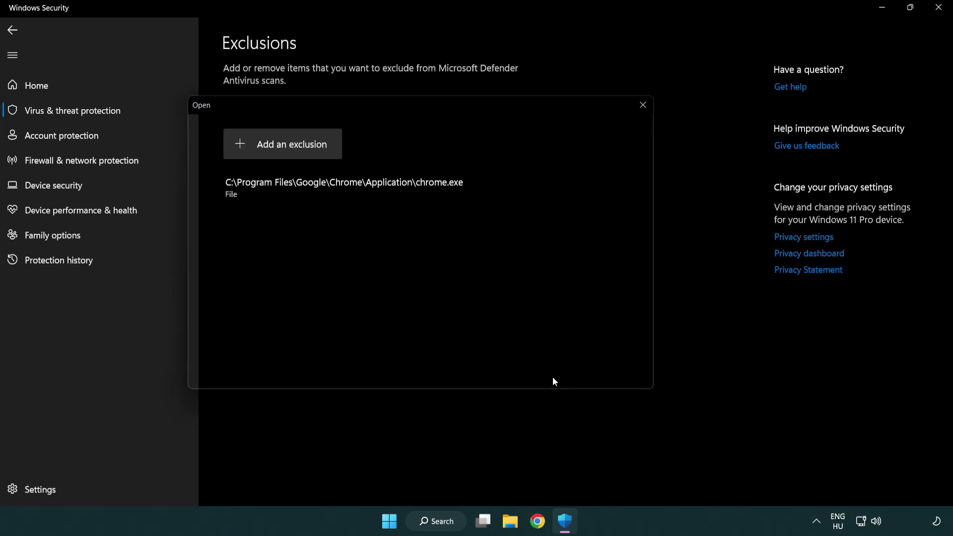
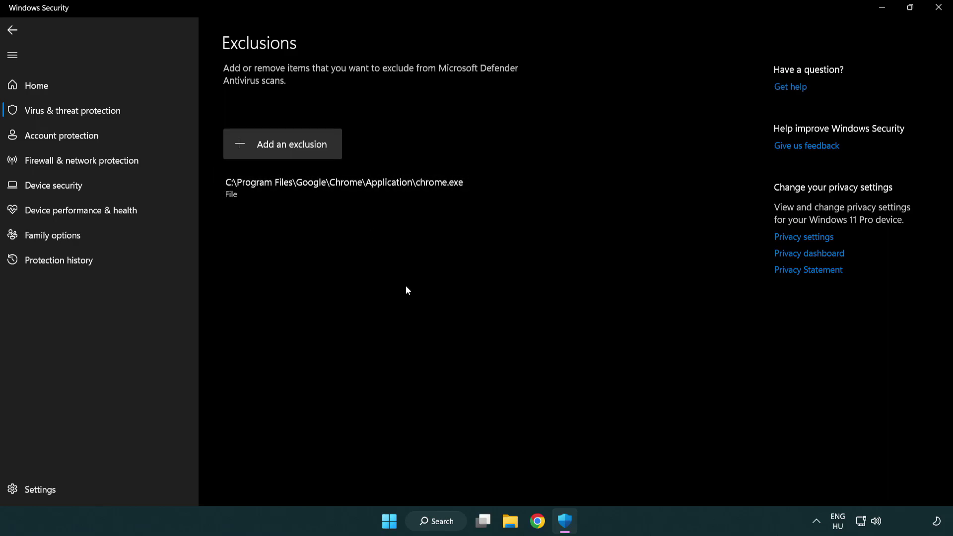
Close Windows Security with chrome.exe kept as an exclusion, then bring up the Start menu to restart.
{"action": "left_click", "coordinate": [938, 8]}
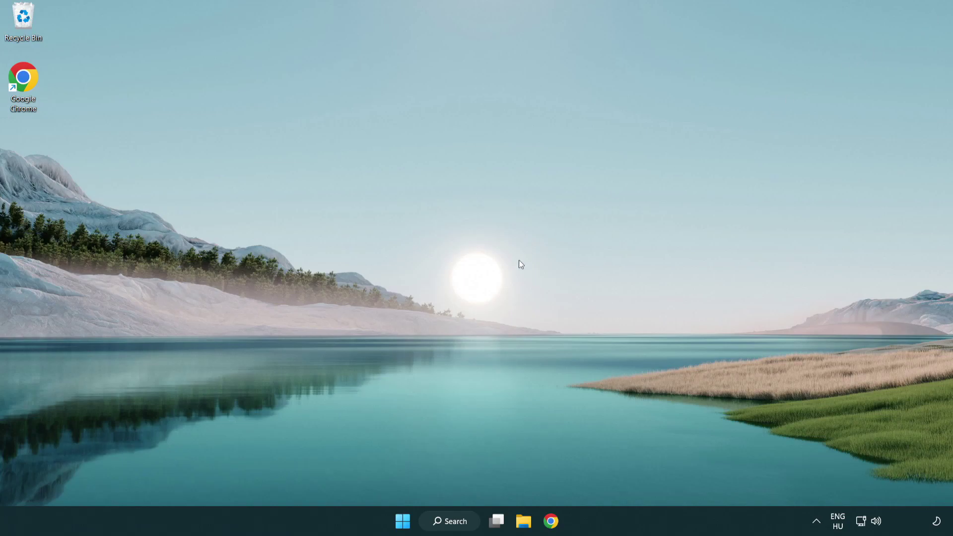
{"action": "left_click", "coordinate": [392, 523]}
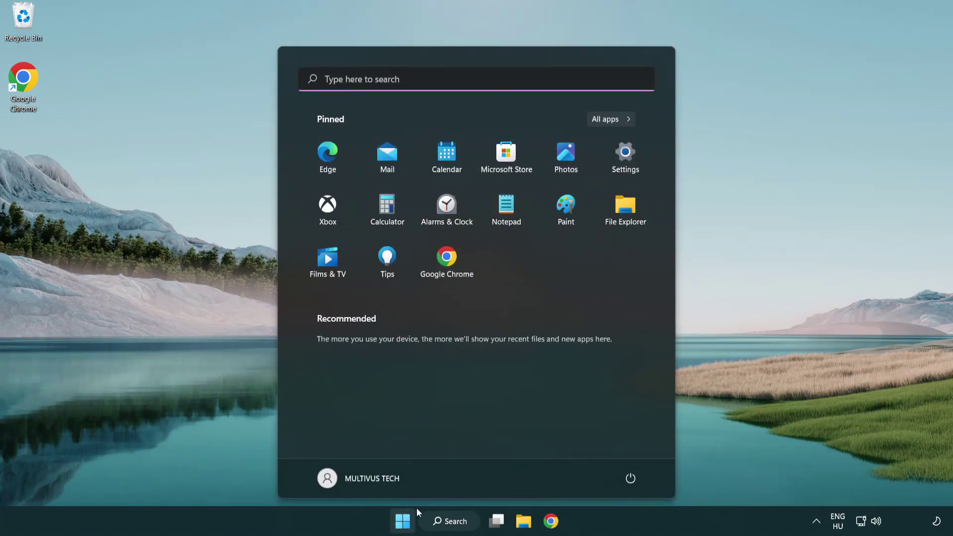